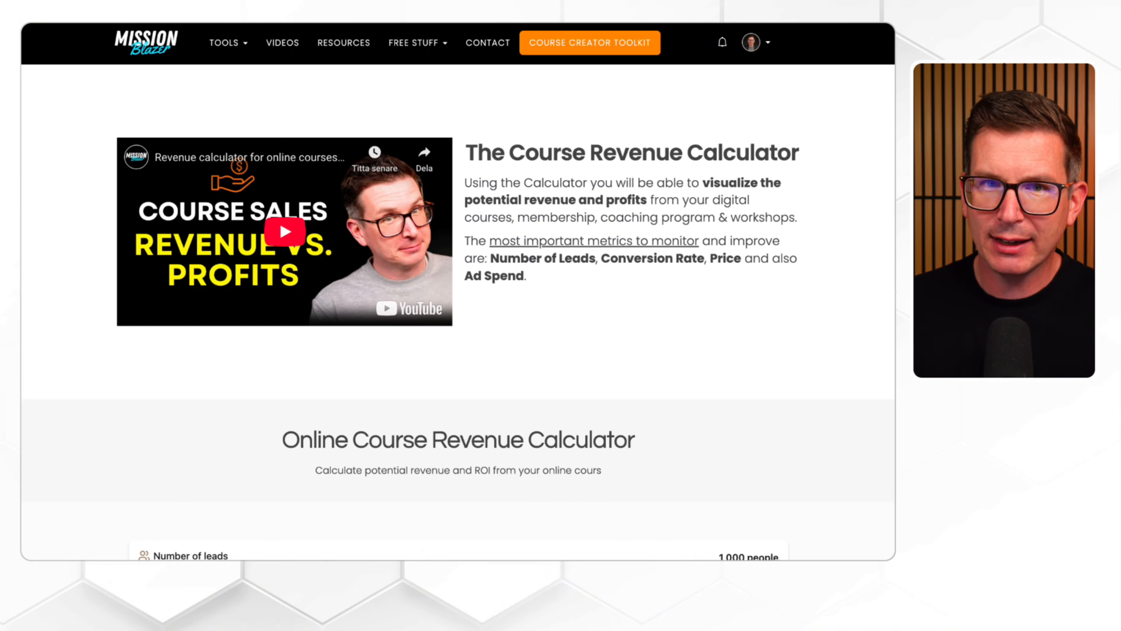
Step: Cancel the open HTML code edit of the site header without saving it
{"action": "left_click_drag", "start_coordinate": [544, 63], "coordinate": [430, 263]}
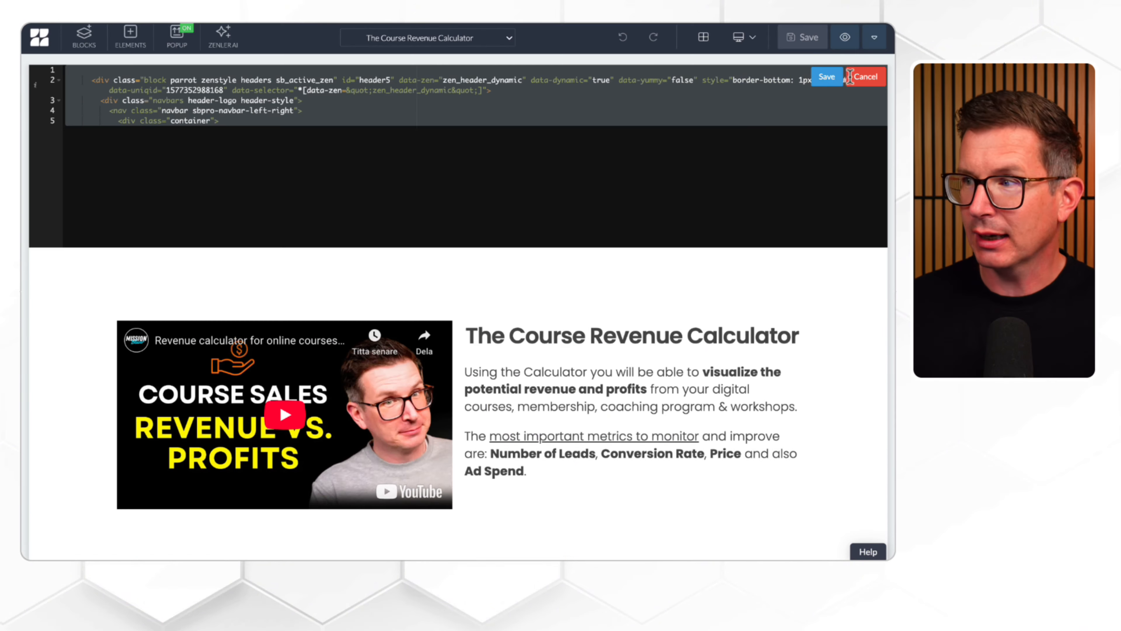
{"action": "left_click", "coordinate": [852, 76]}
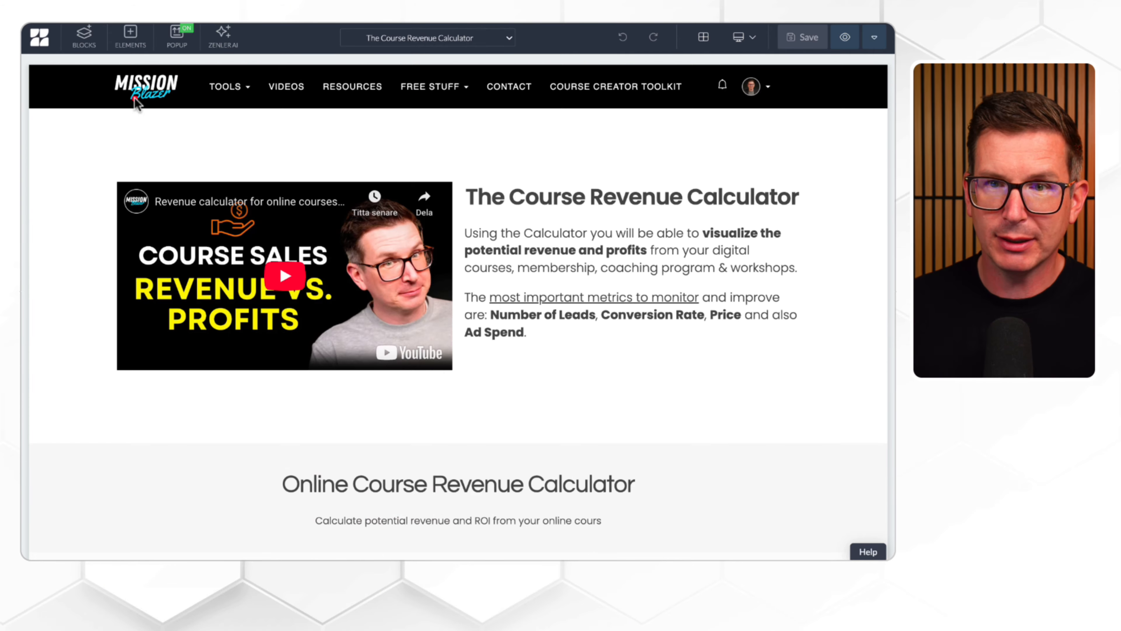
{"action": "mouse_move", "coordinate": [21, 247]}
{"action": "left_mouse_down"}
{"action": "mouse_move", "coordinate": [22, 207]}
{"action": "mouse_move", "coordinate": [24, 306]}
{"action": "mouse_move", "coordinate": [42, 304]}
{"action": "left_mouse_up"}
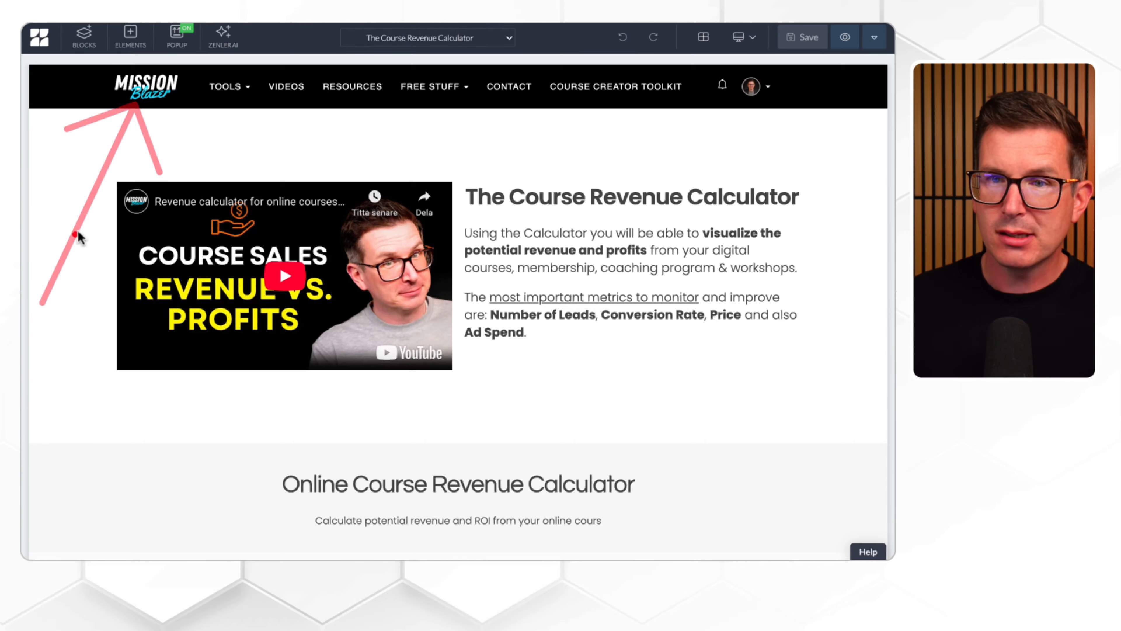
{"action": "left_click_drag", "start_coordinate": [111, 119], "coordinate": [110, 119]}
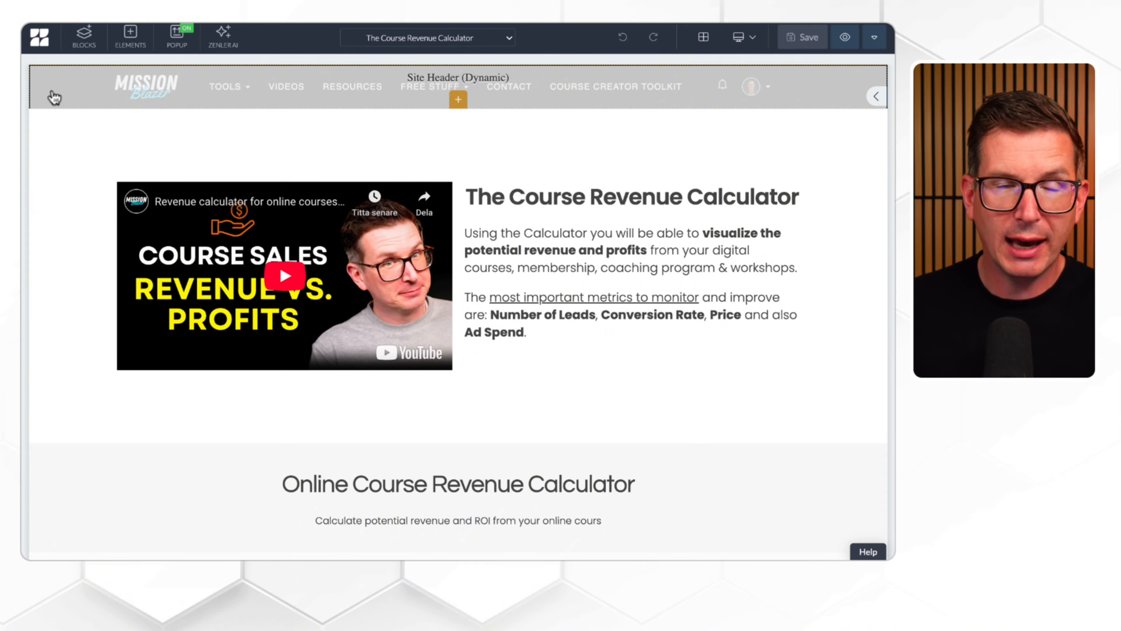
Step: Open the Site Header block's settings and examine its menu links and sub-links
{"action": "left_click", "coordinate": [53, 92]}
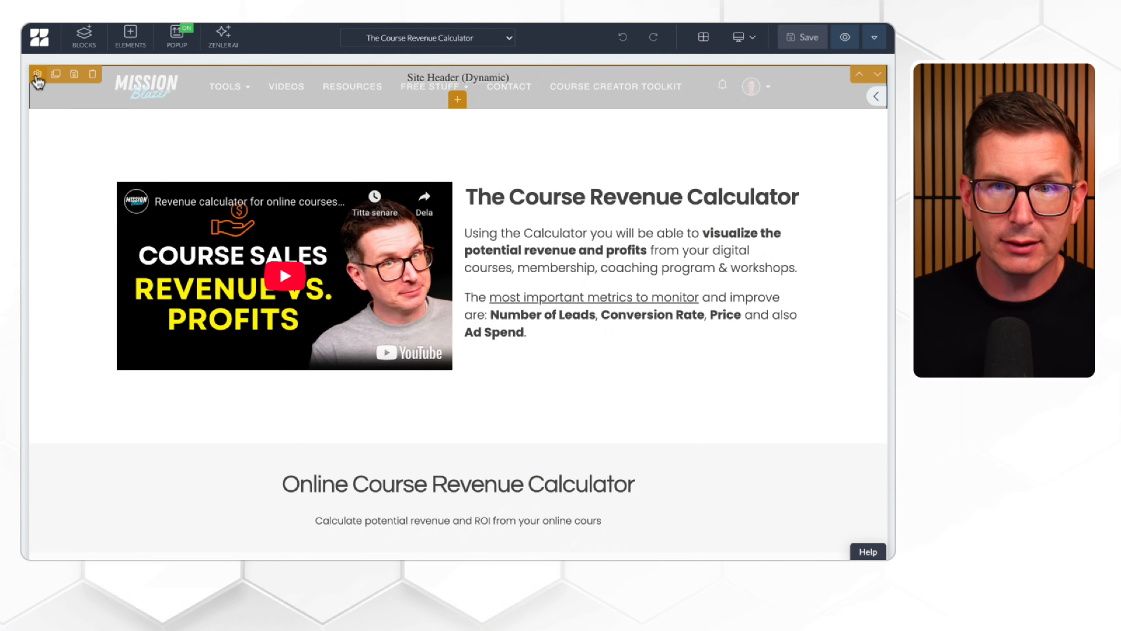
{"action": "left_click", "coordinate": [37, 75]}
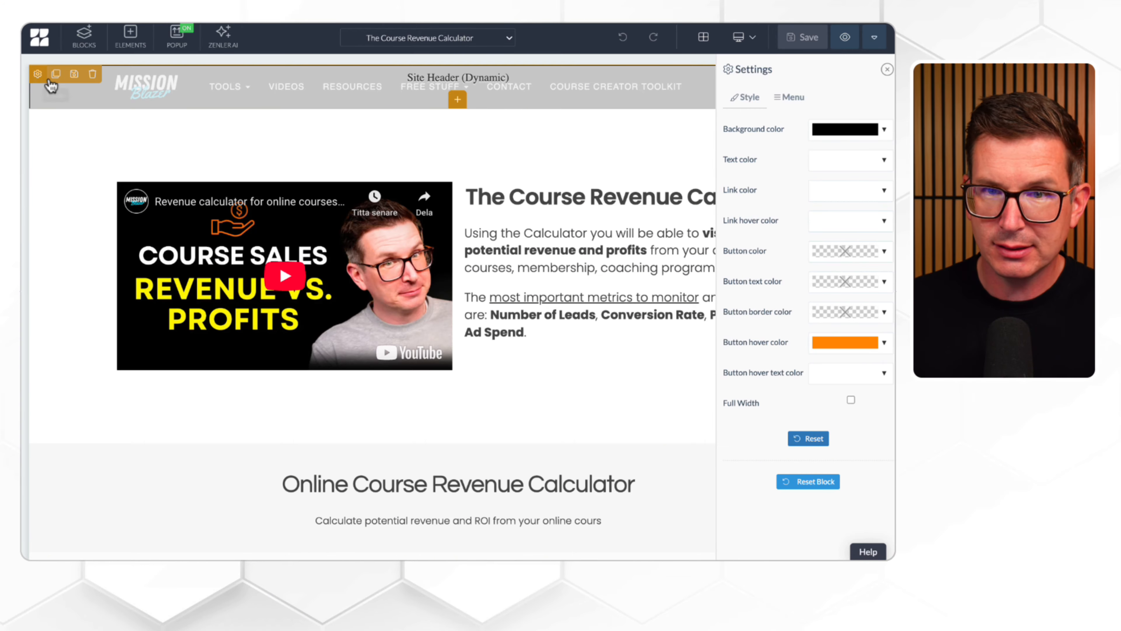
{"action": "left_click", "coordinate": [790, 96]}
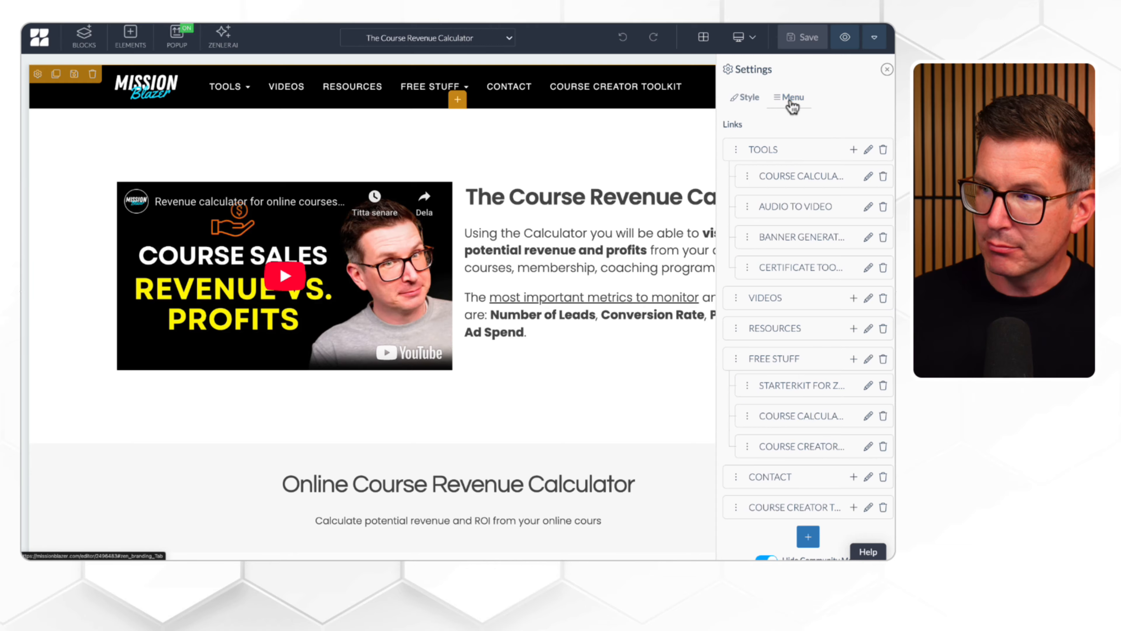
{"action": "left_click_drag", "start_coordinate": [732, 154], "coordinate": [604, 155]}
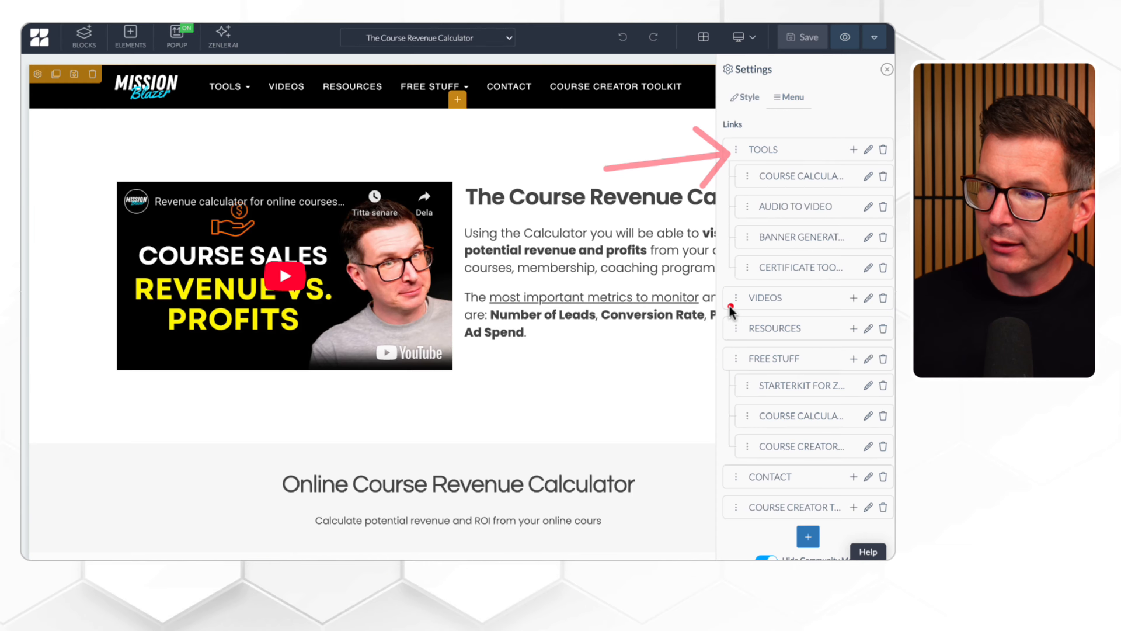
{"action": "left_click_drag", "start_coordinate": [732, 306], "coordinate": [656, 310]}
{"action": "left_click_drag", "start_coordinate": [735, 336], "coordinate": [681, 335]}
{"action": "left_click_drag", "start_coordinate": [810, 528], "coordinate": [728, 325]}
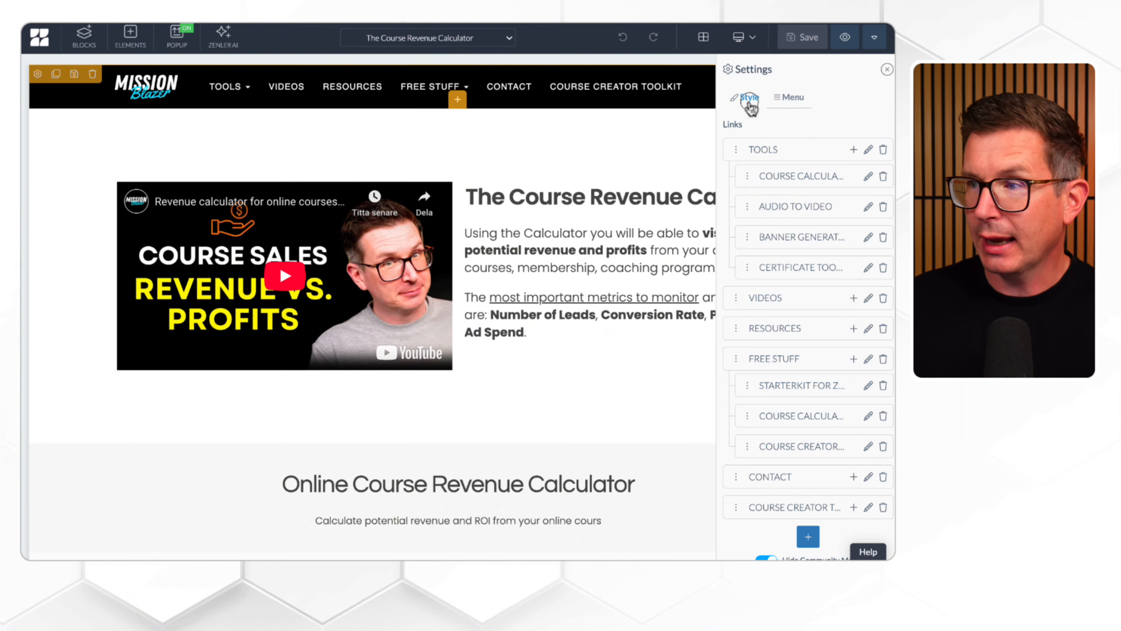
Step: Review the header's style color options and close the block settings
{"action": "left_click", "coordinate": [746, 100]}
{"action": "left_click_drag", "start_coordinate": [504, 278], "coordinate": [722, 137]}
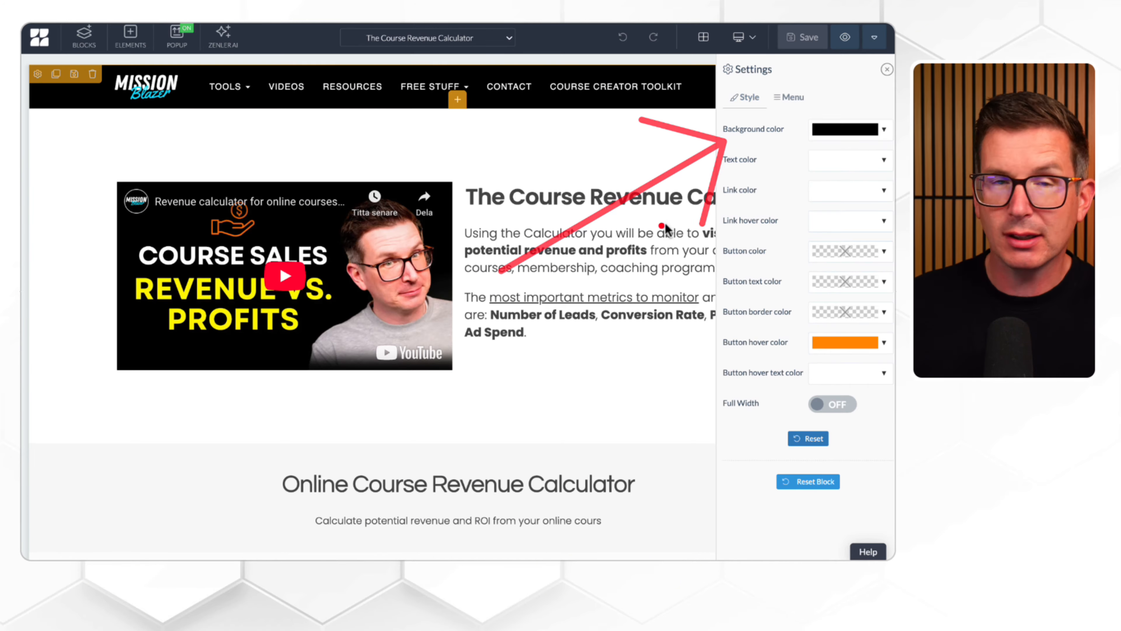
{"action": "left_click_drag", "start_coordinate": [722, 219], "coordinate": [727, 224]}
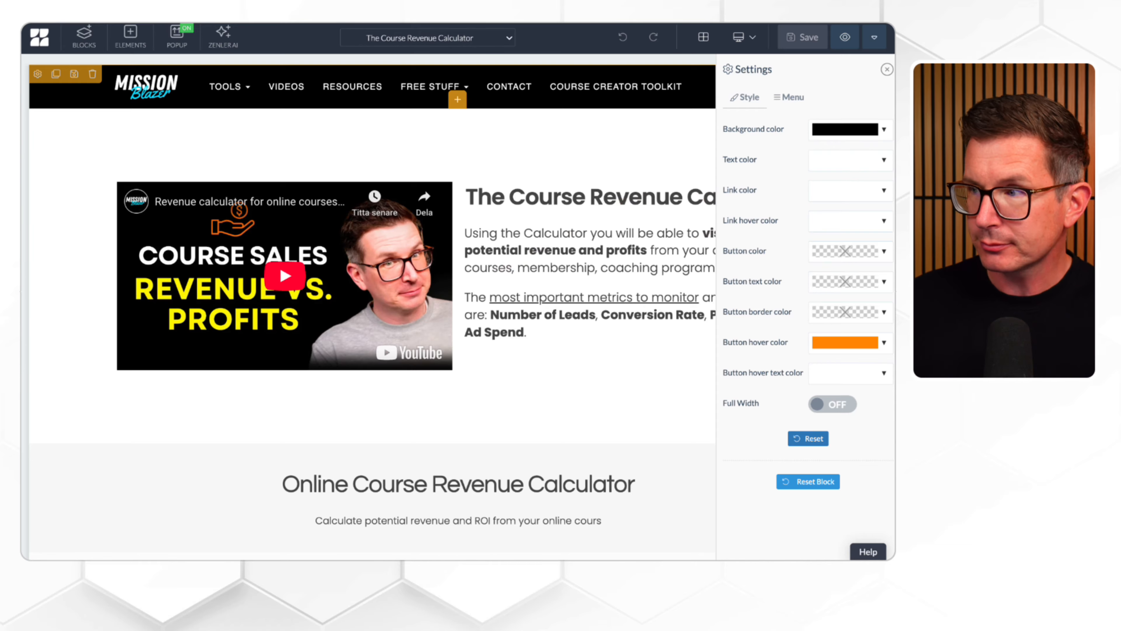
{"action": "left_click", "coordinate": [887, 70]}
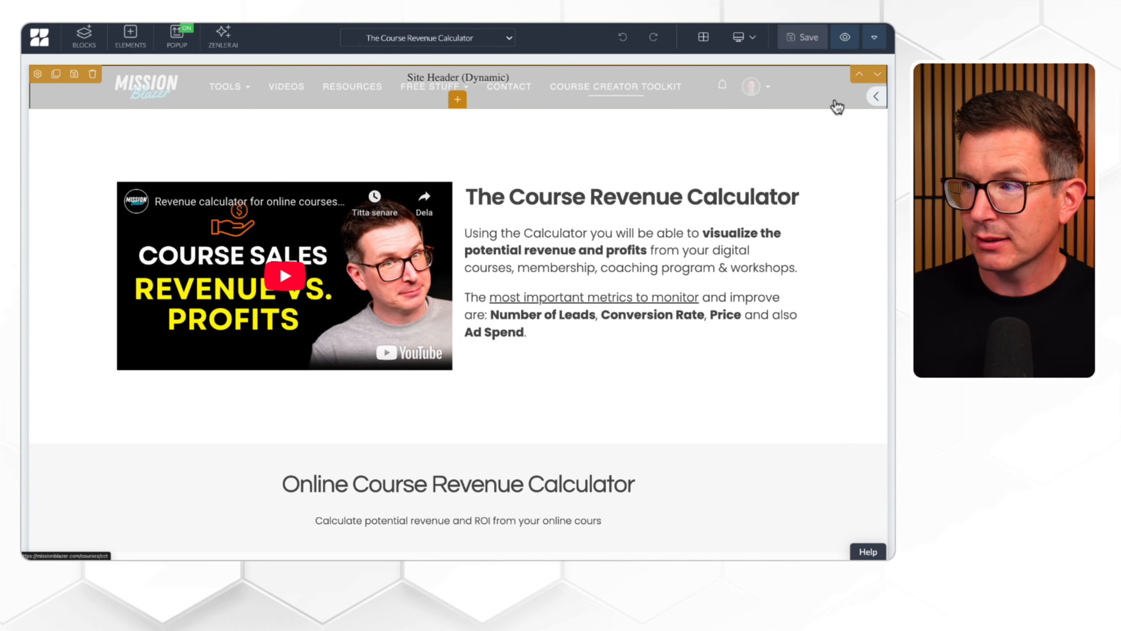
Step: Open the Site Header block's HTML code and select all of it for copying
{"action": "left_click", "coordinate": [871, 98]}
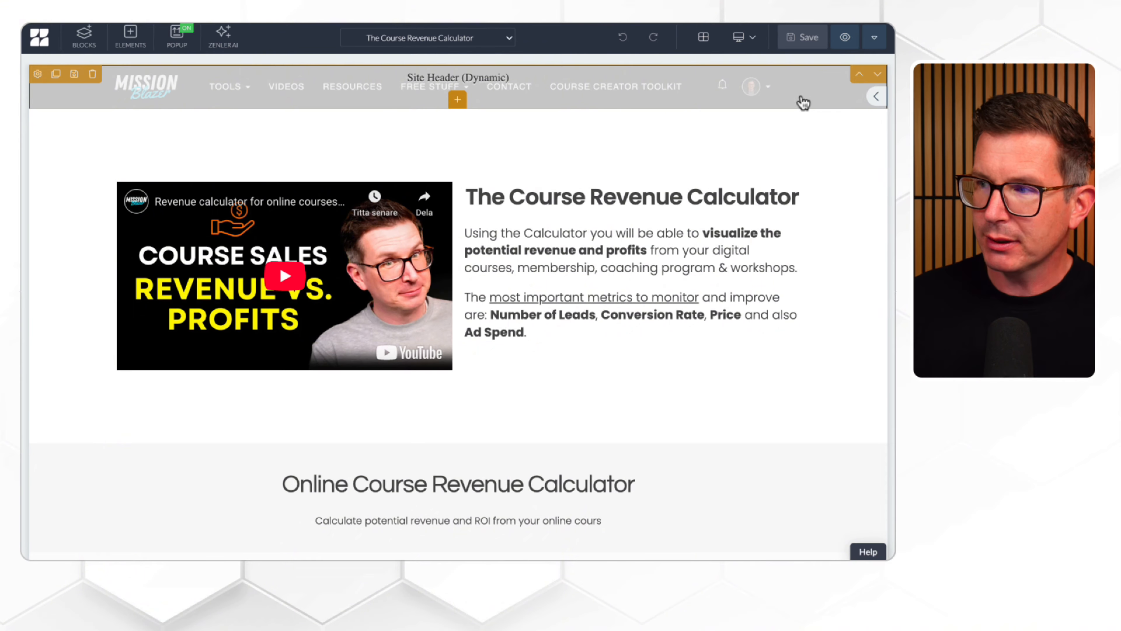
{"action": "left_click", "coordinate": [876, 99]}
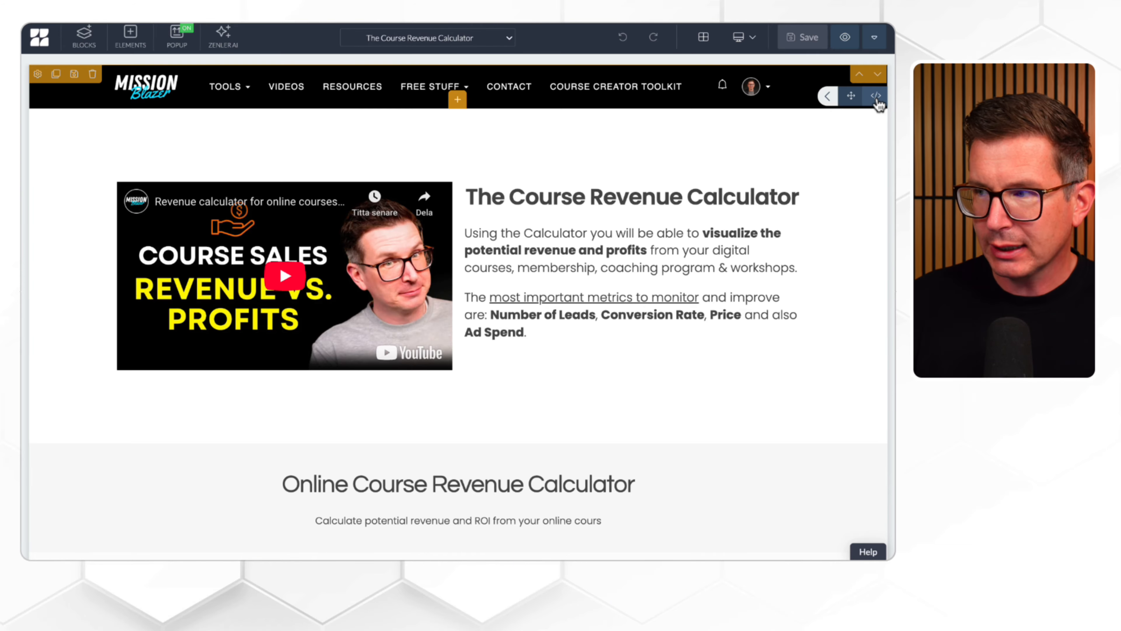
{"action": "left_click", "coordinate": [875, 96]}
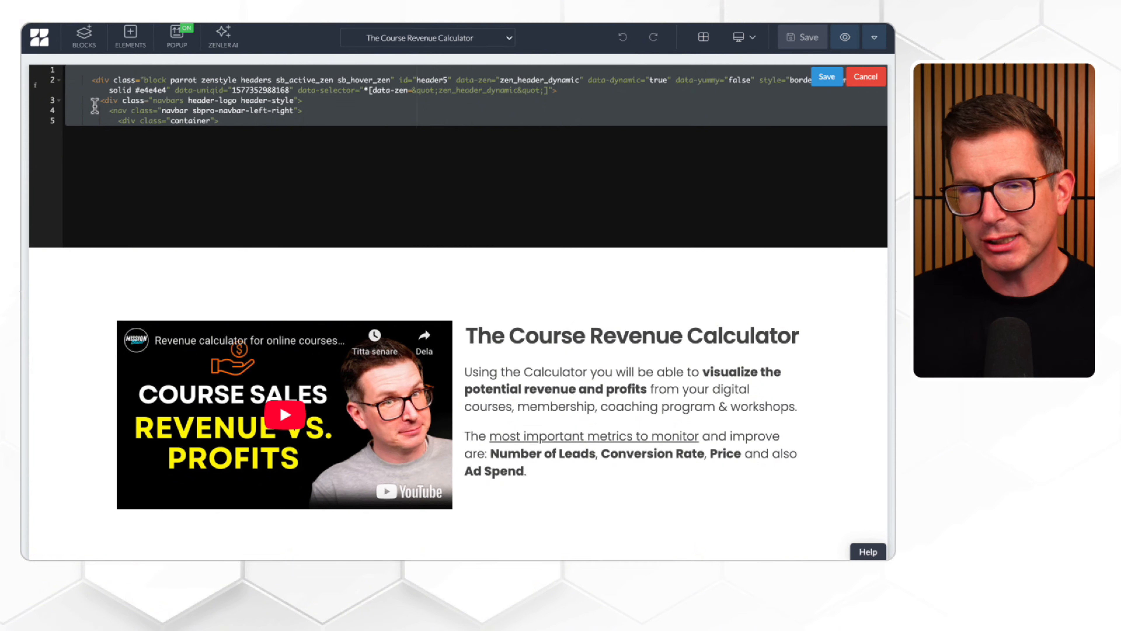
{"action": "left_click", "coordinate": [76, 70]}
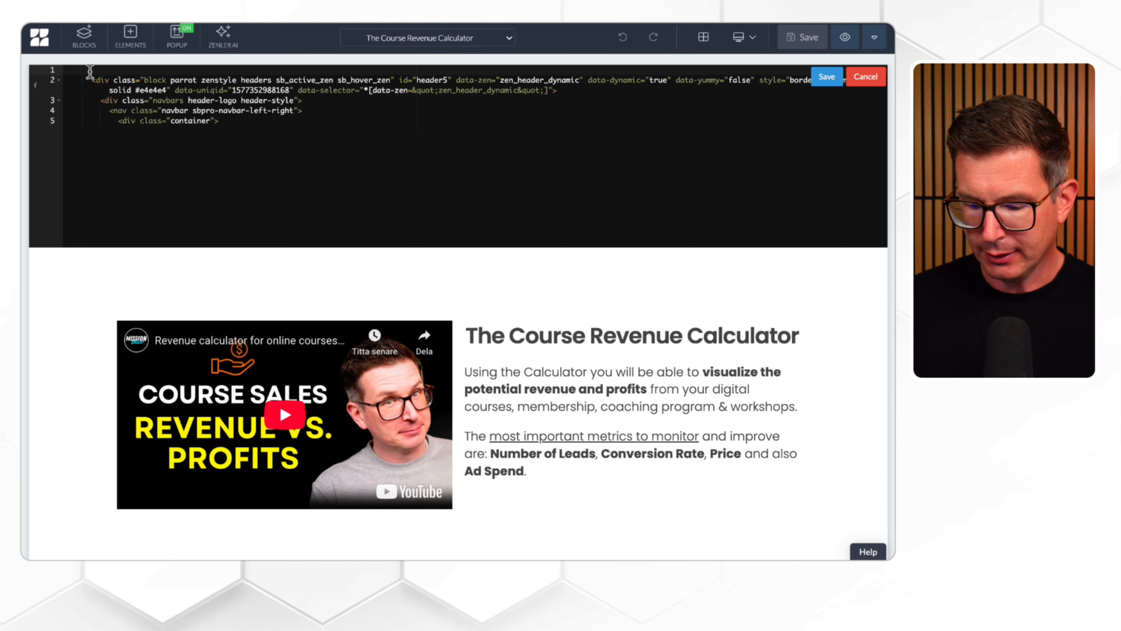
{"action": "key", "text": "ctrl+a"}
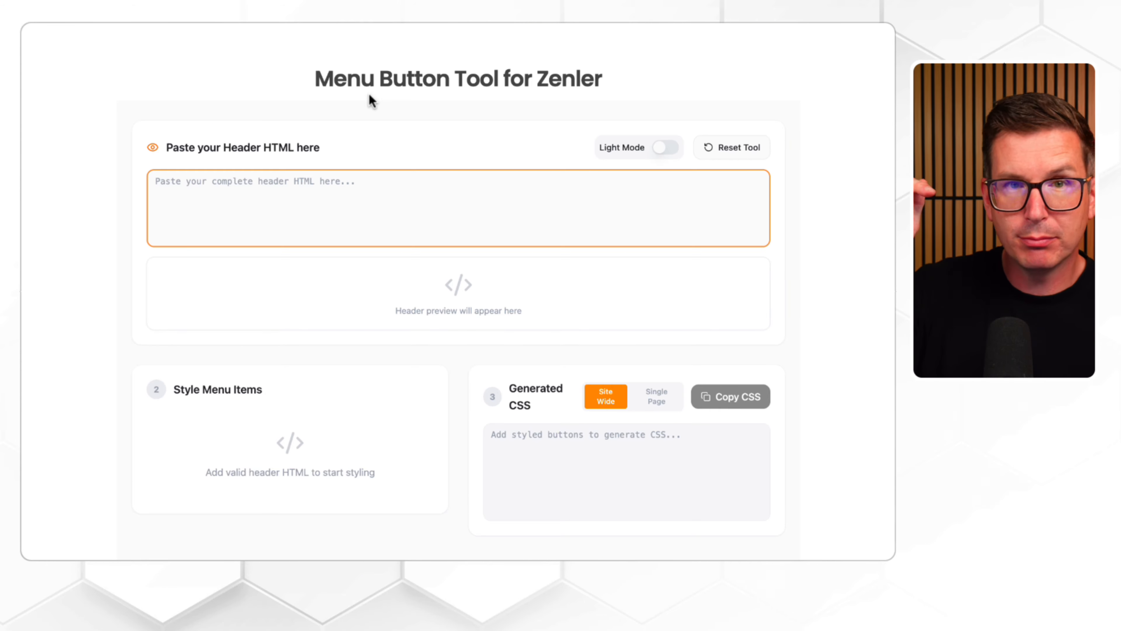
Step: Paste the header HTML into the Menu Button Tool for Zenler and set the header preview to Dark Mode
{"action": "left_click", "coordinate": [250, 199]}
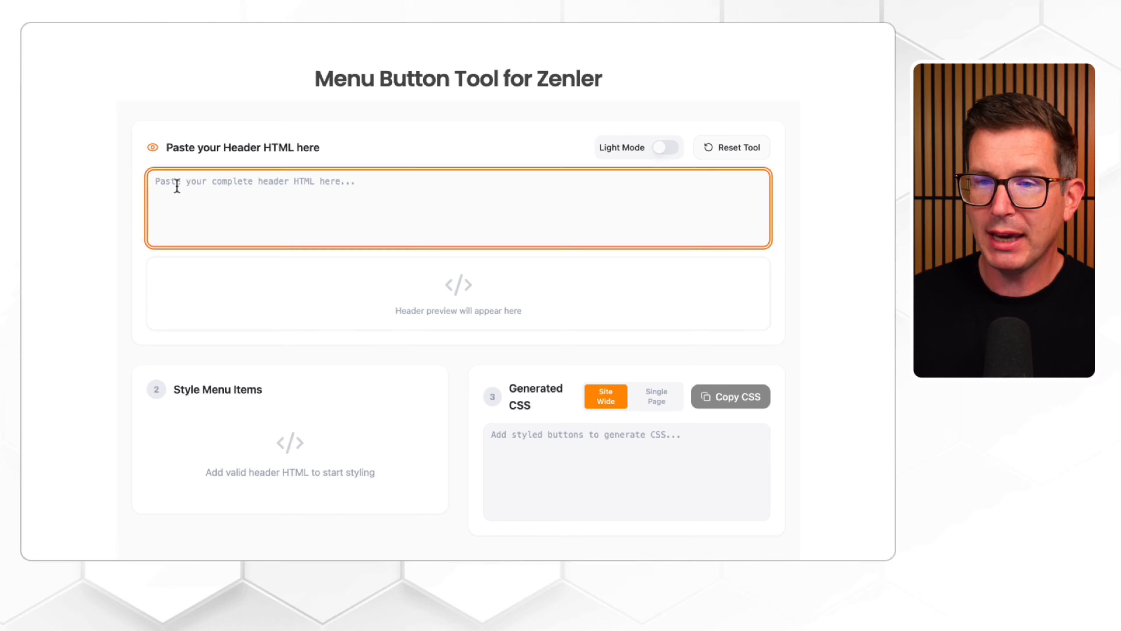
{"action": "key", "text": "ctrl+v"}
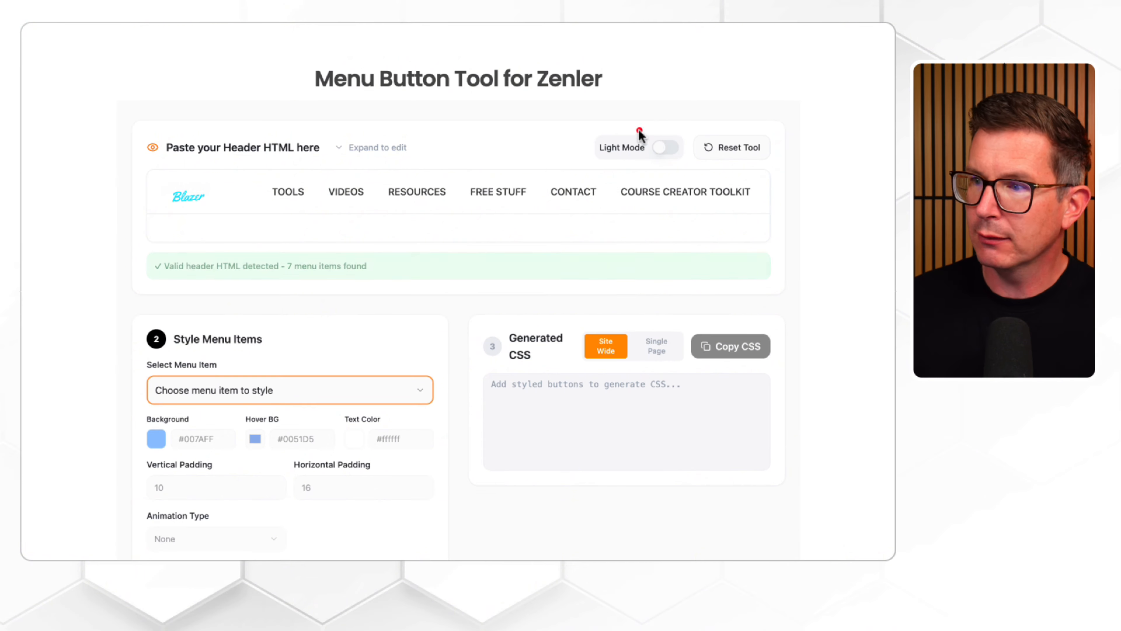
{"action": "left_click", "coordinate": [667, 148]}
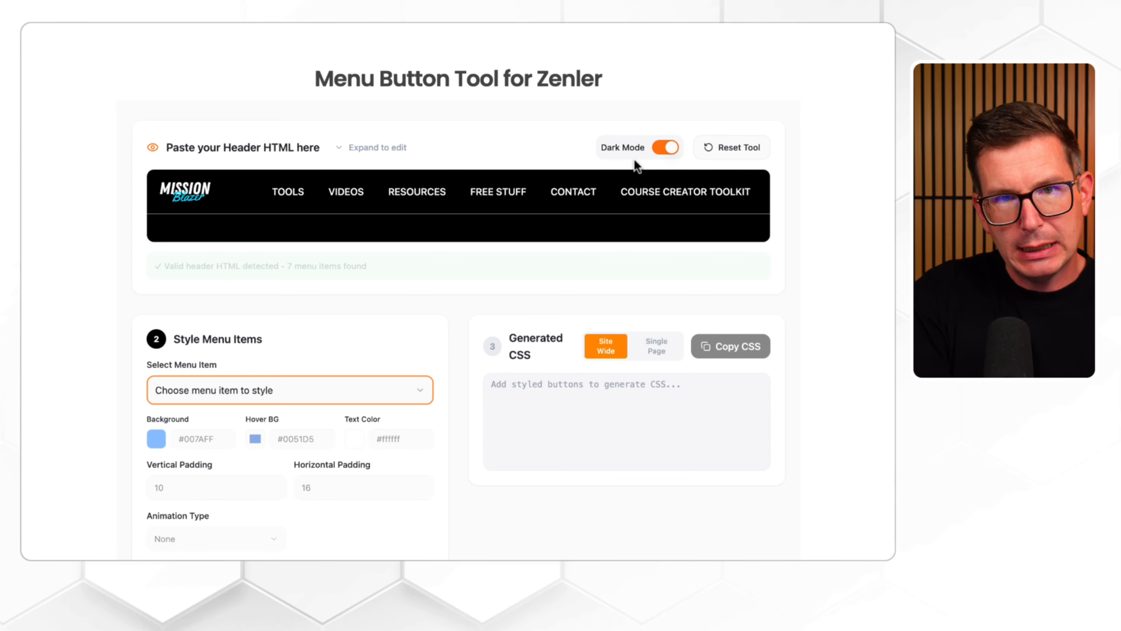
{"action": "left_click", "coordinate": [661, 150]}
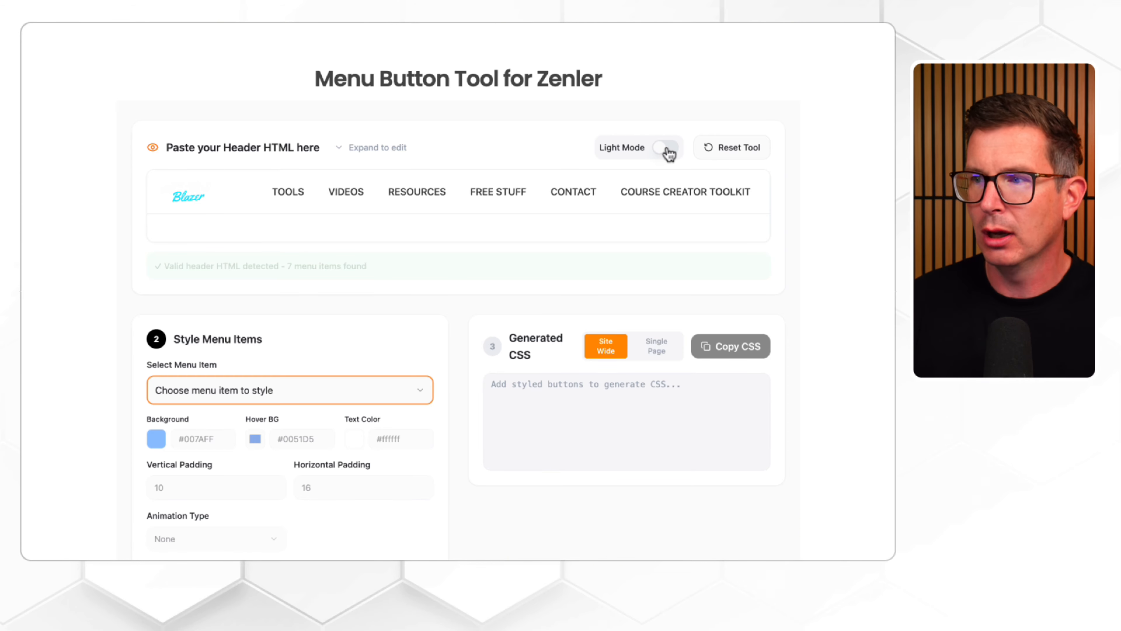
{"action": "left_click", "coordinate": [668, 150]}
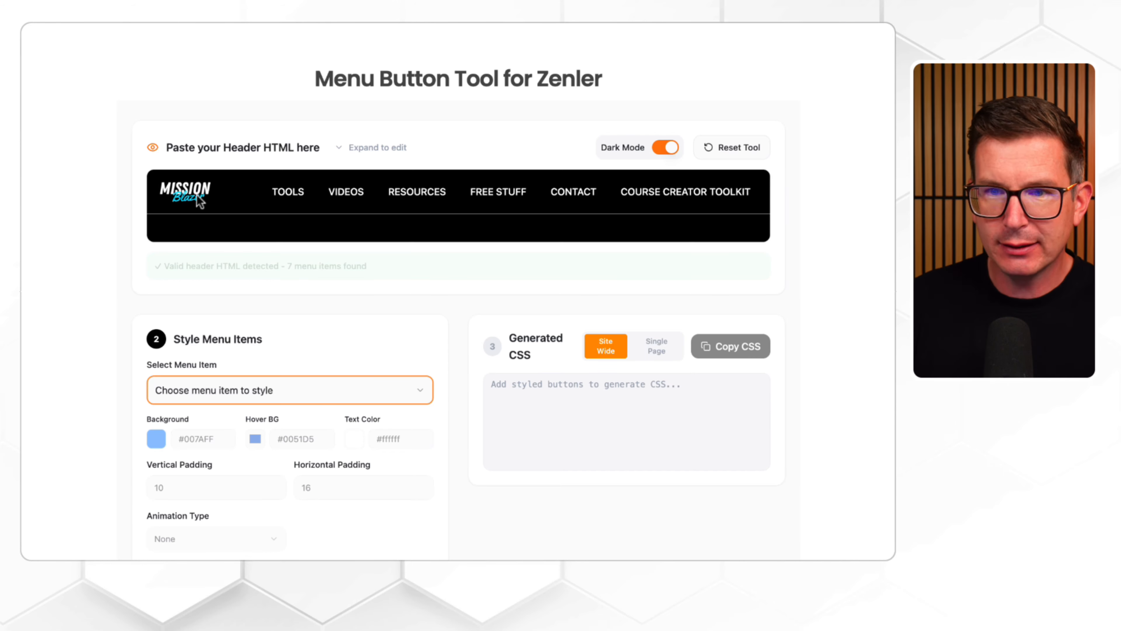
{"action": "left_click", "coordinate": [667, 150]}
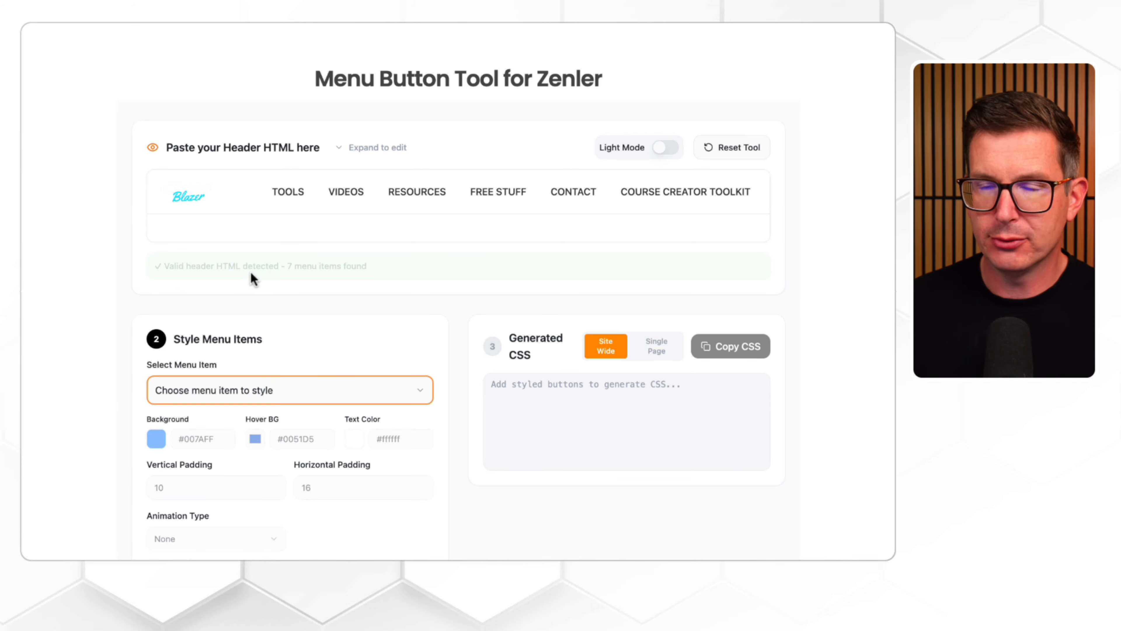
{"action": "left_click", "coordinate": [668, 149]}
Step: Choose COURSE CREATOR TOOLKIT as the menu item to style
{"action": "scroll", "coordinate": [517, 163], "scroll_direction": "down", "scroll_amount": 1}
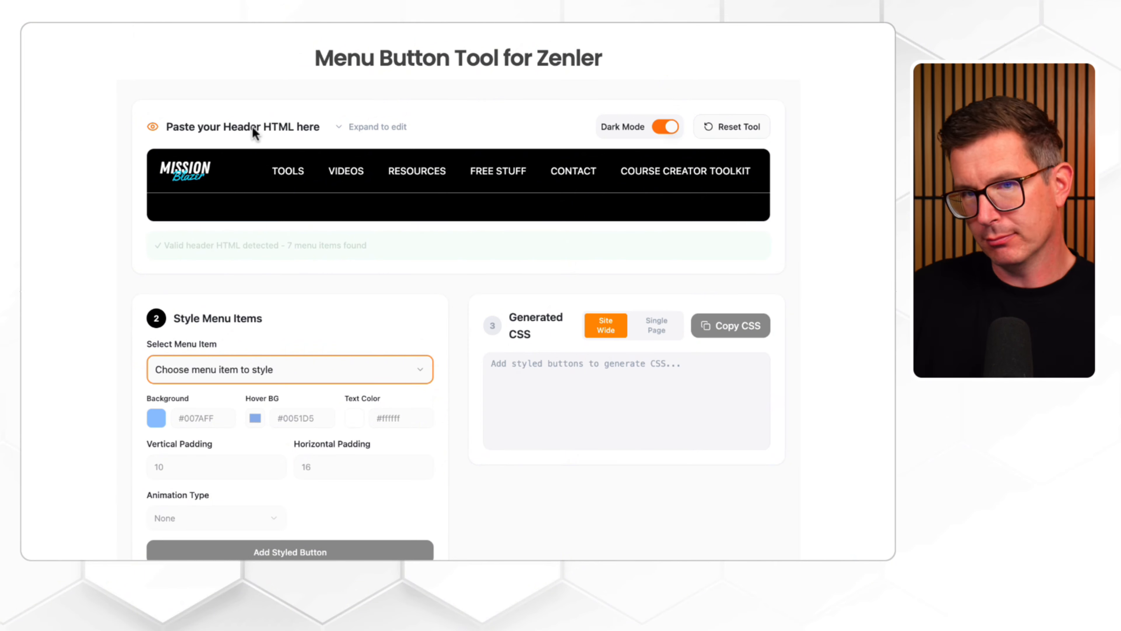
{"action": "scroll", "coordinate": [249, 127], "scroll_direction": "down", "scroll_amount": 2}
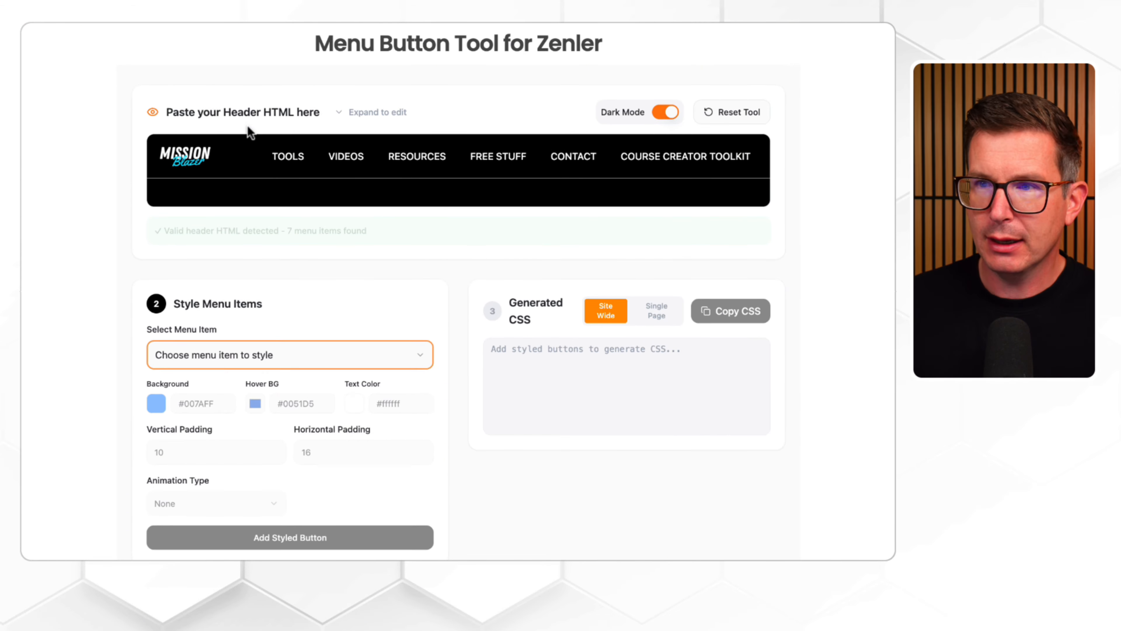
{"action": "scroll", "coordinate": [248, 125], "scroll_direction": "down", "scroll_amount": 1}
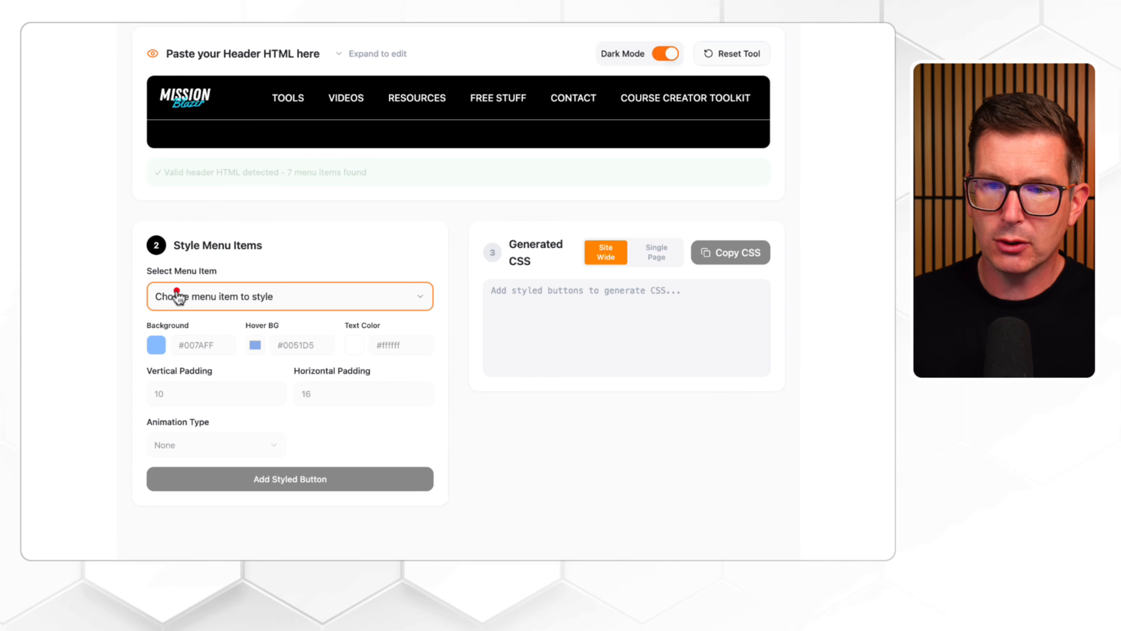
{"action": "left_click", "coordinate": [262, 294]}
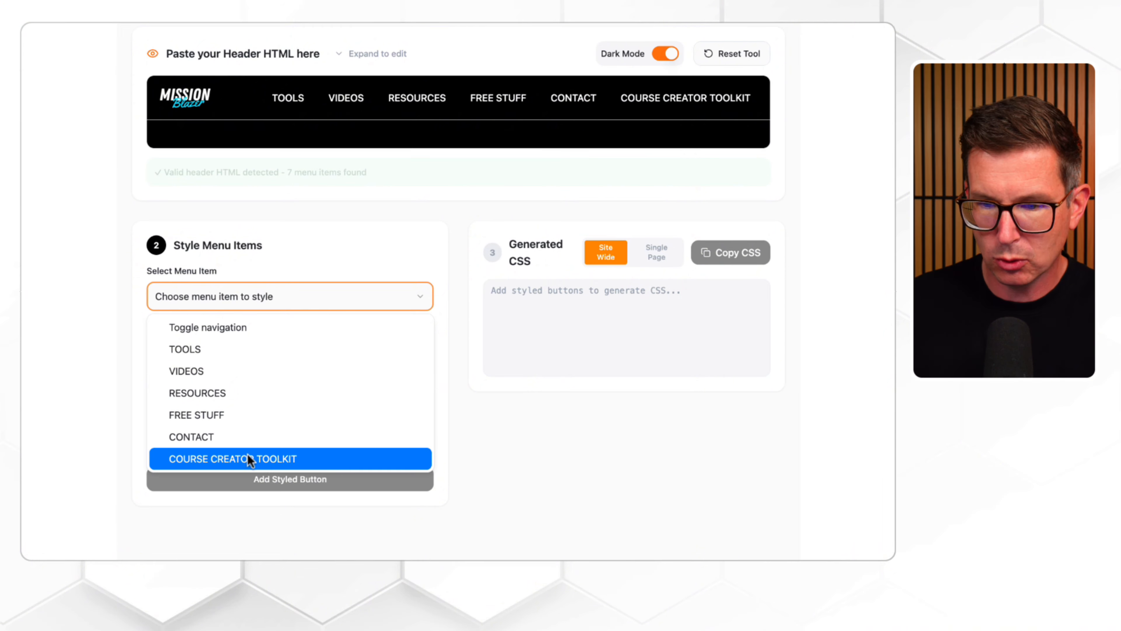
{"action": "left_click", "coordinate": [266, 459]}
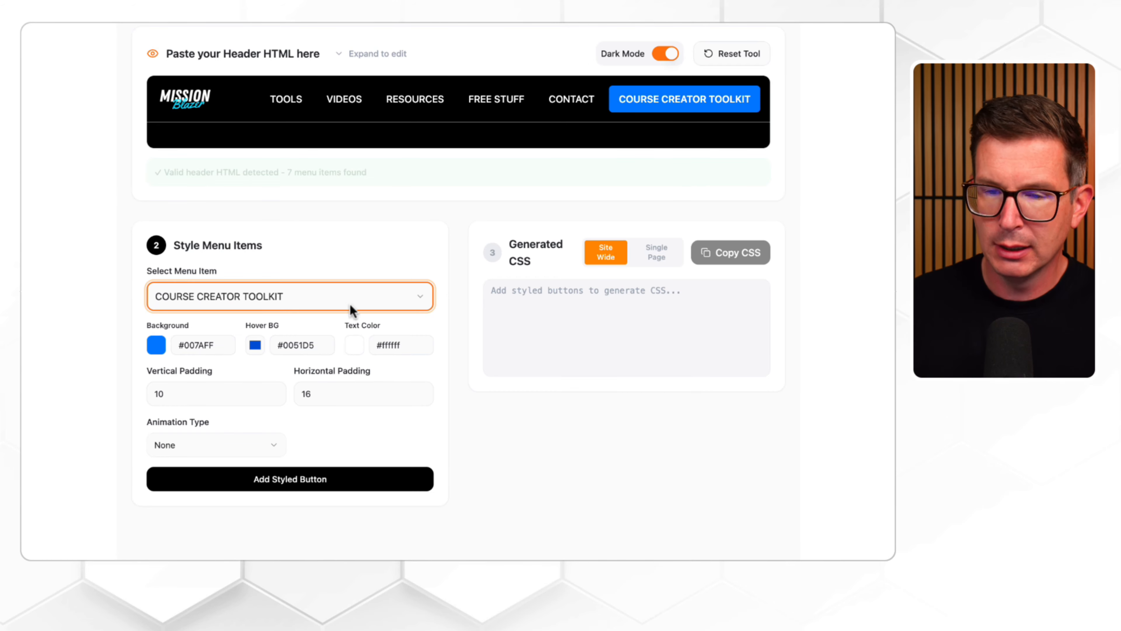
Step: Try the preset orange #ff6600, green #34C759 and red #FF3B30 as the menu button's background color
{"action": "left_click", "coordinate": [157, 345]}
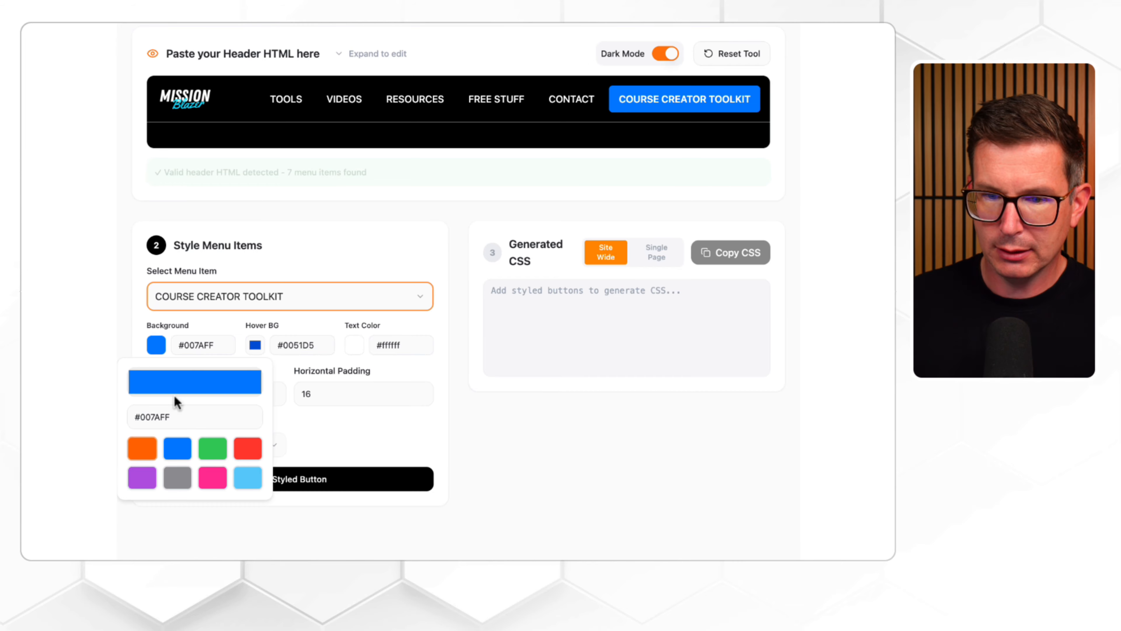
{"action": "left_click", "coordinate": [149, 451]}
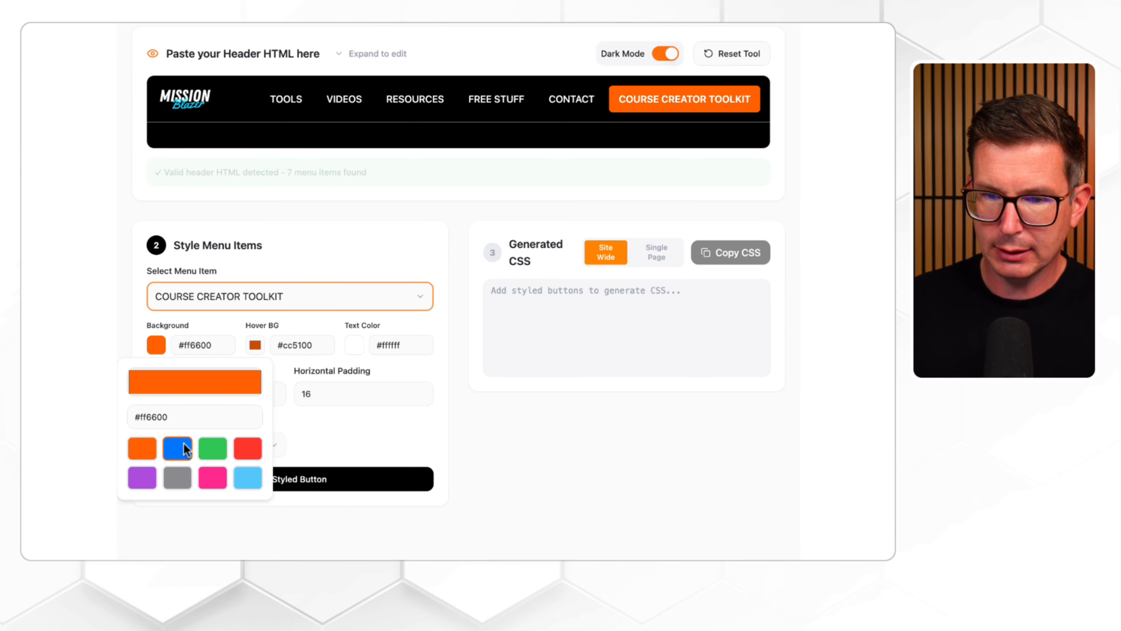
{"action": "left_click", "coordinate": [215, 451]}
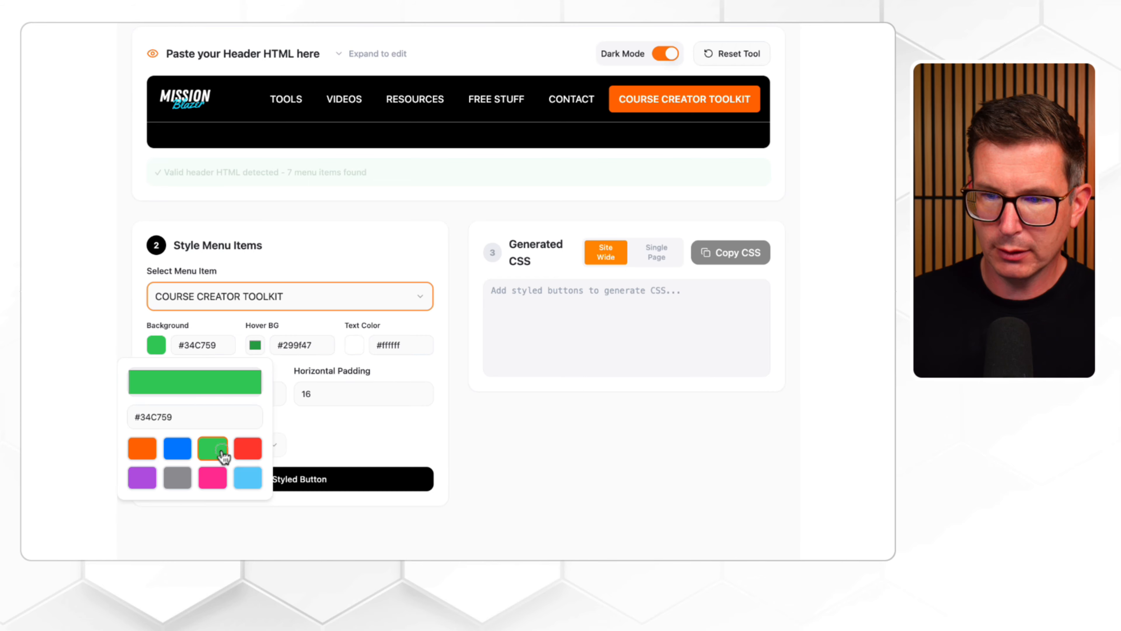
{"action": "left_click", "coordinate": [246, 452]}
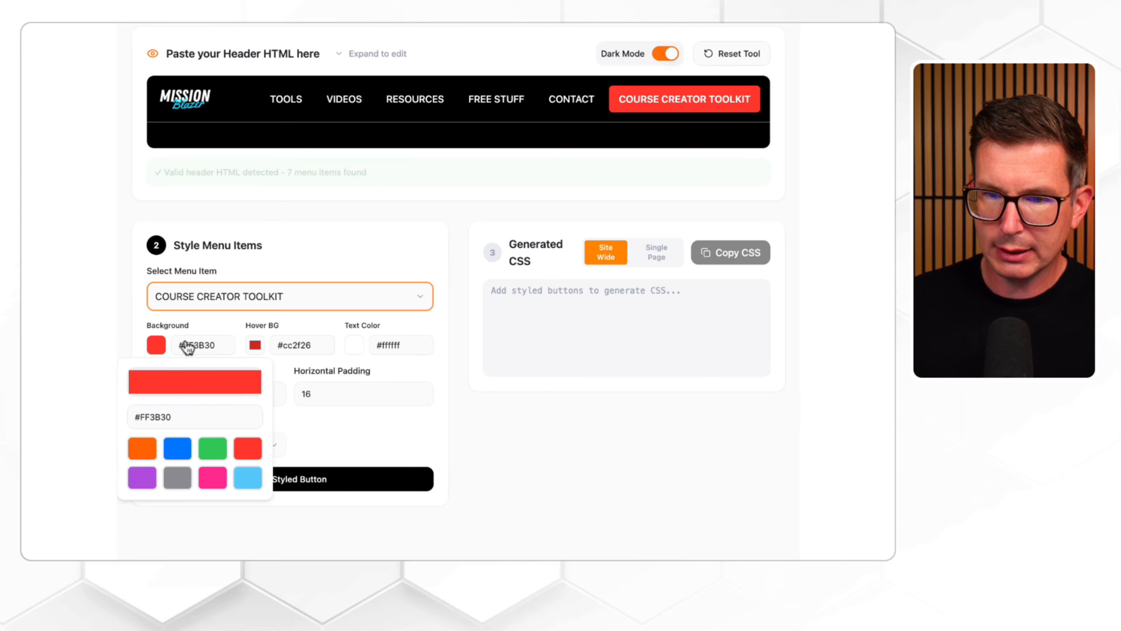
Step: Set the COURSE CREATOR TOOLKIT button's background to the preset blue #007AFF
{"action": "left_click_drag", "start_coordinate": [183, 345], "coordinate": [237, 344]}
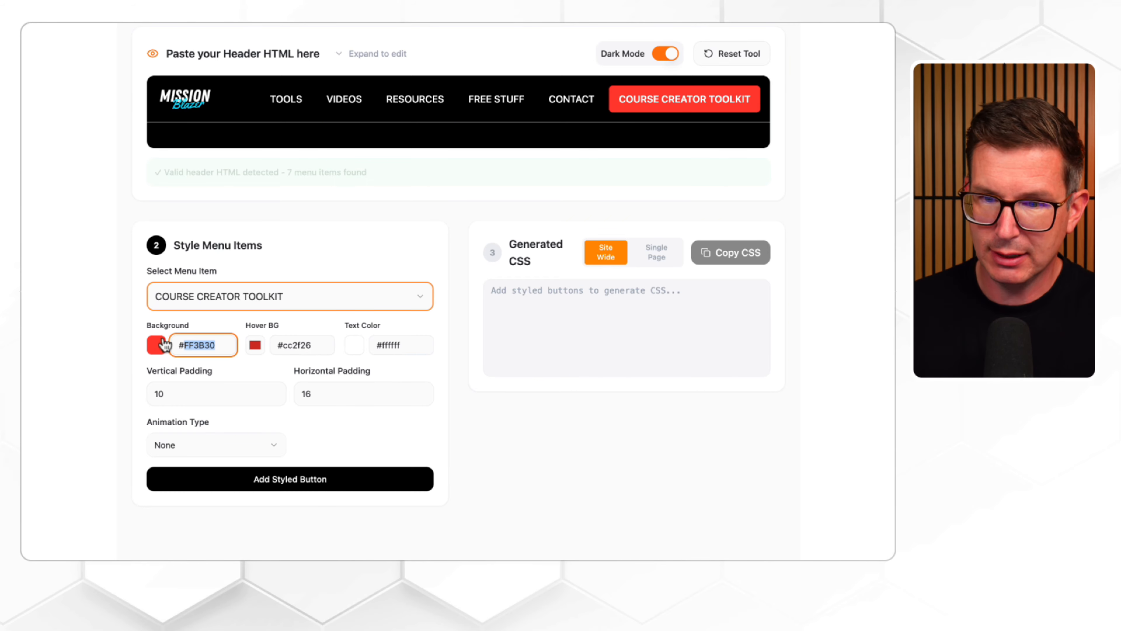
{"action": "left_click", "coordinate": [158, 346]}
{"action": "left_click", "coordinate": [157, 349]}
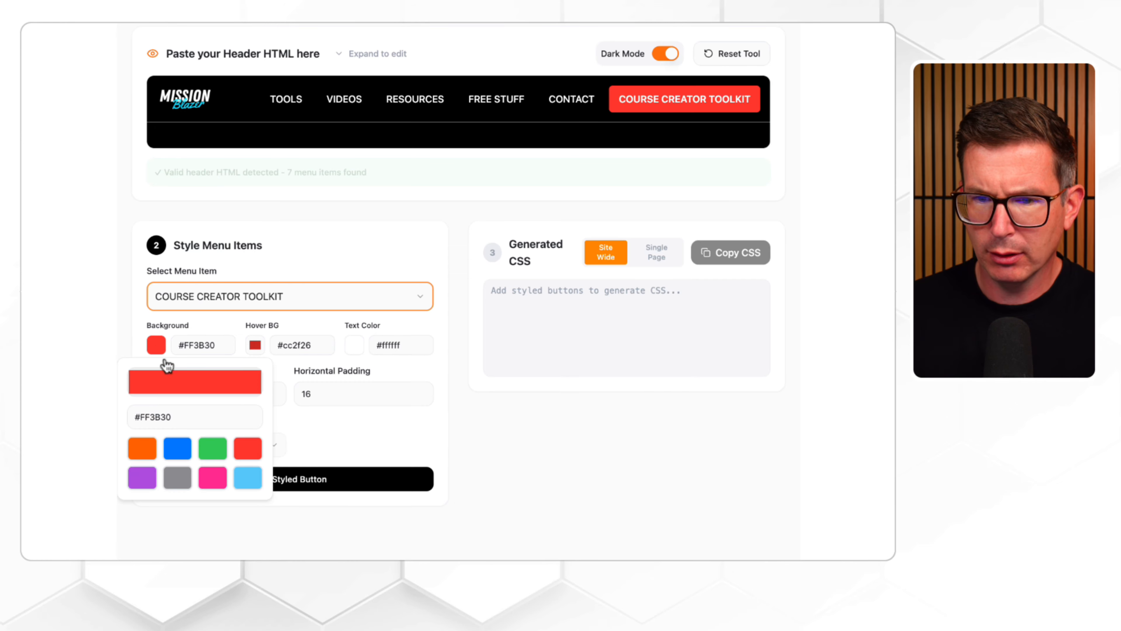
{"action": "left_click", "coordinate": [186, 452]}
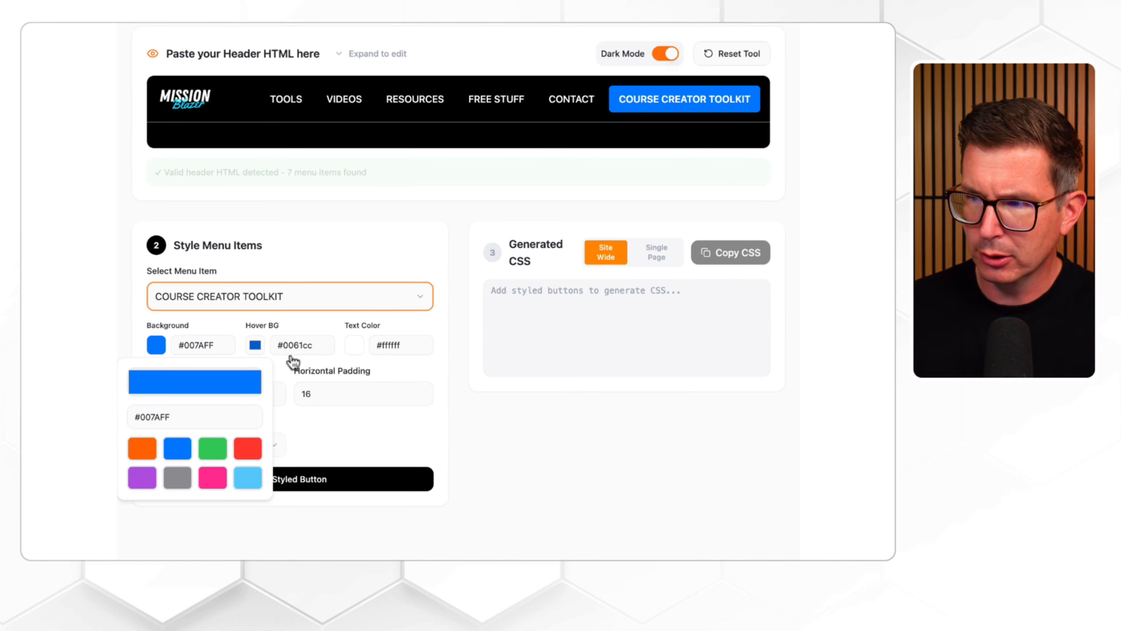
Step: Try black as the COURSE CREATOR TOOLKIT button's text color and set it back to white #ffffff
{"action": "left_click", "coordinate": [355, 349]}
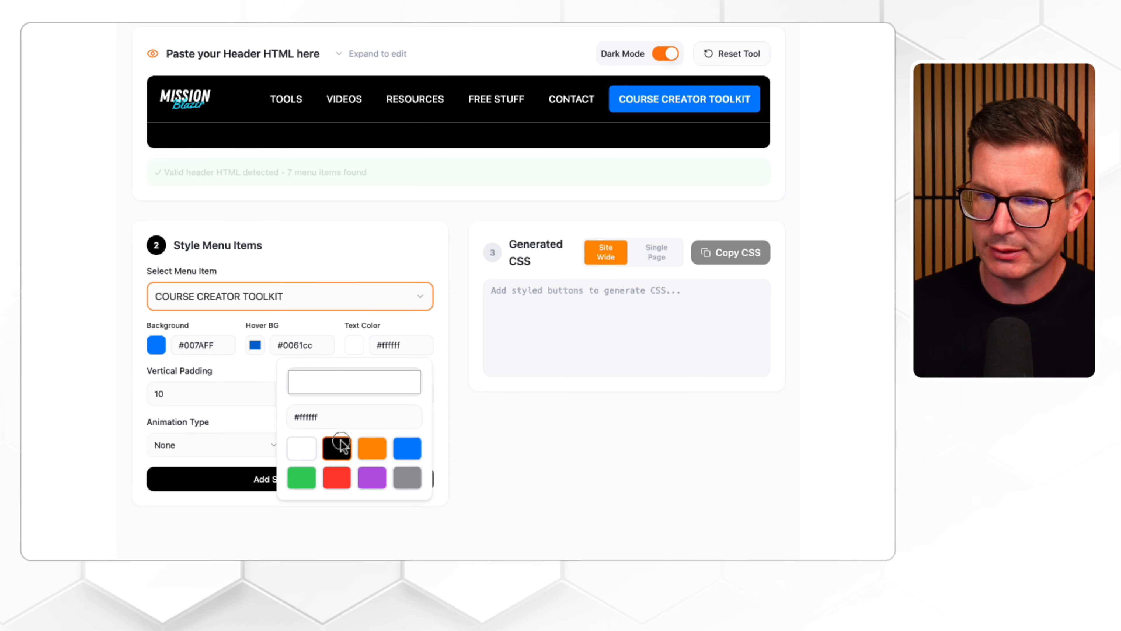
{"action": "left_click", "coordinate": [340, 446]}
{"action": "left_click", "coordinate": [304, 450]}
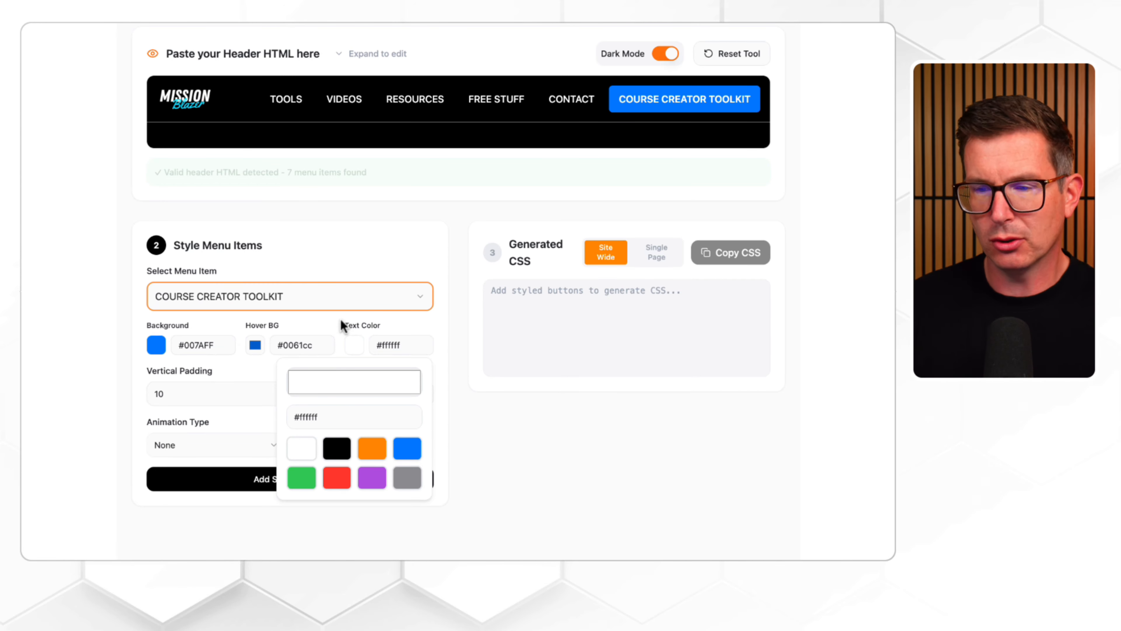
{"action": "left_click", "coordinate": [329, 325]}
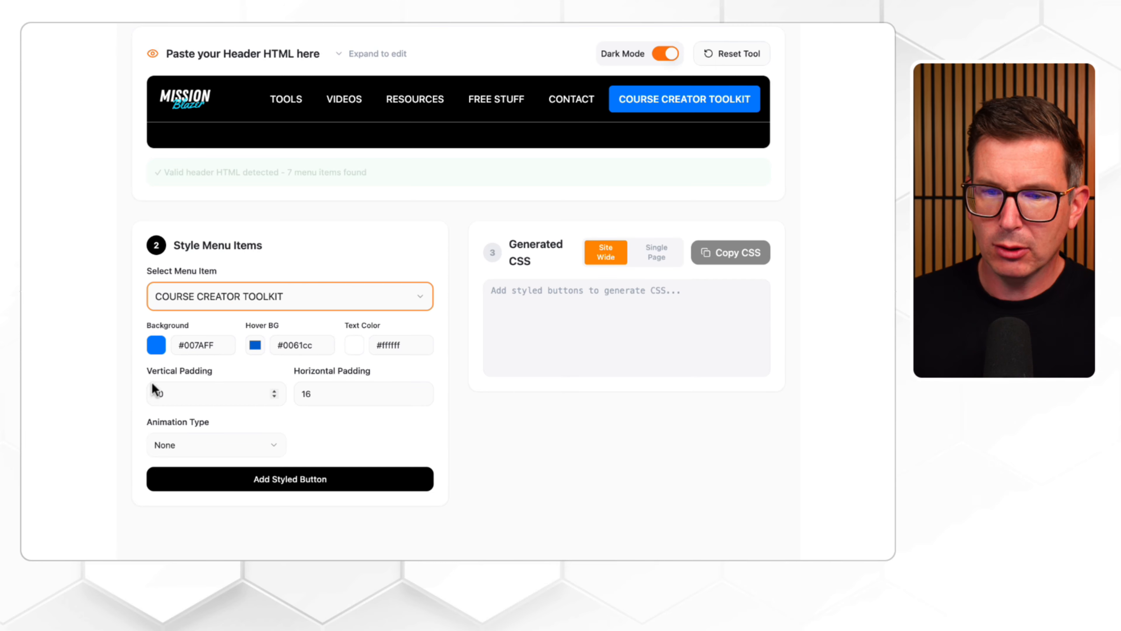
Step: Try the Hover Focus, Loop Bounce and Loop Wiggle animation types on the COURSE CREATOR TOOLKIT button
{"action": "left_click", "coordinate": [221, 446]}
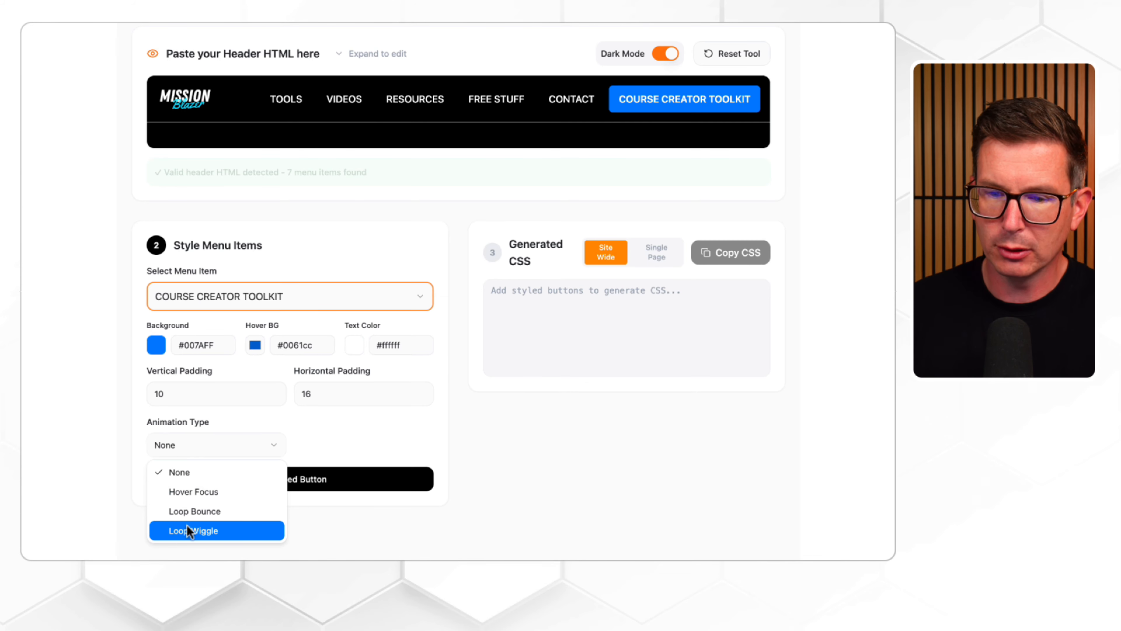
{"action": "left_click", "coordinate": [203, 499]}
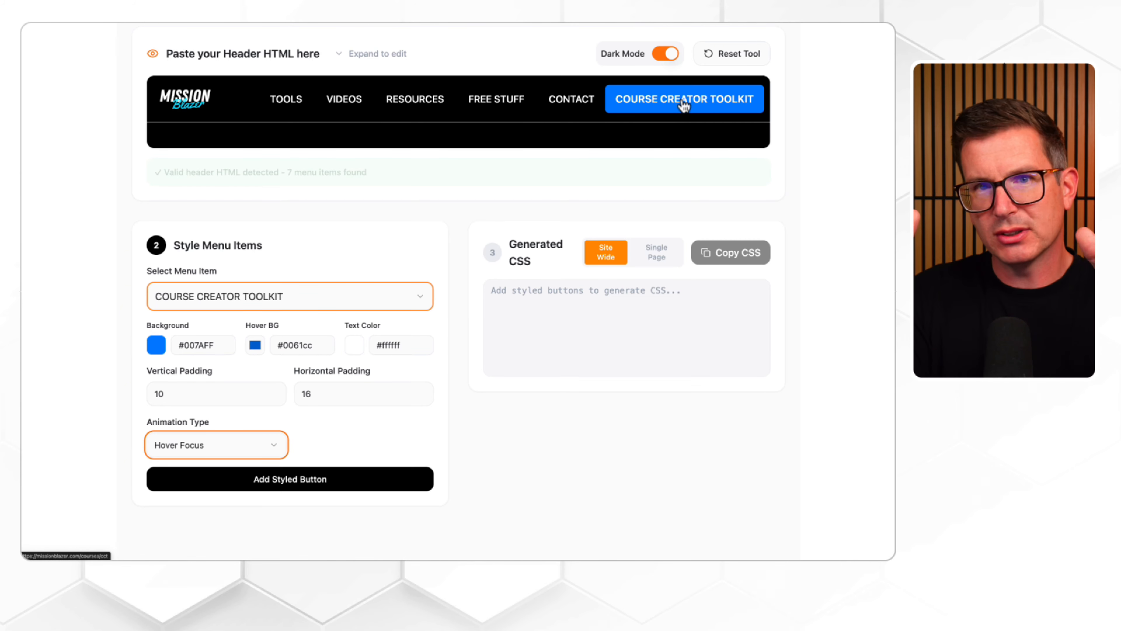
{"action": "left_click", "coordinate": [251, 446]}
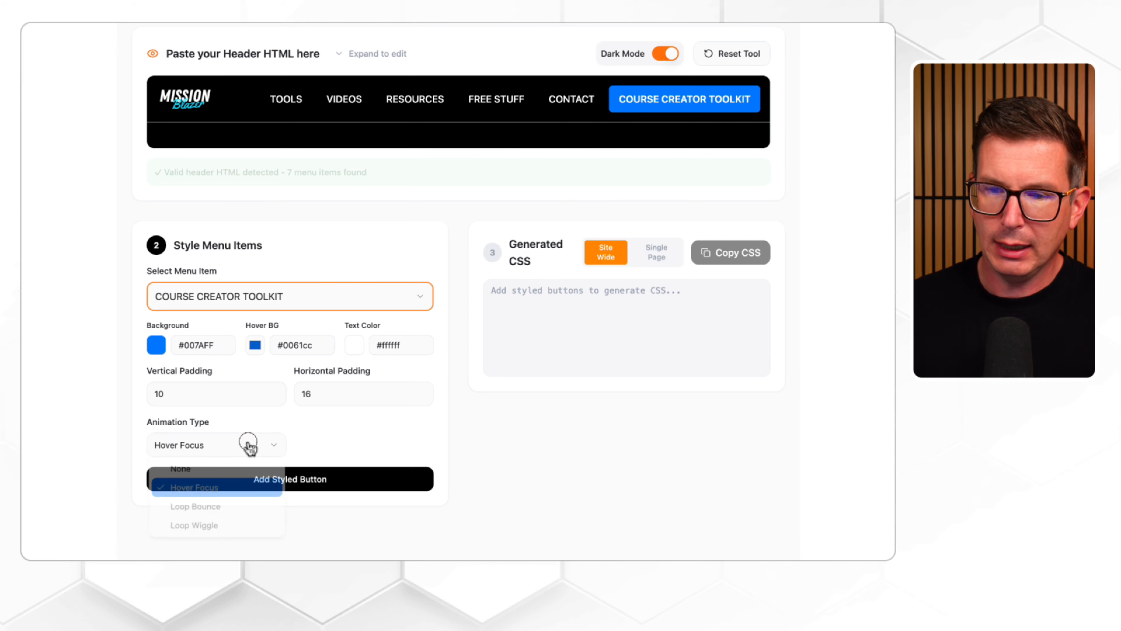
{"action": "left_click", "coordinate": [231, 511]}
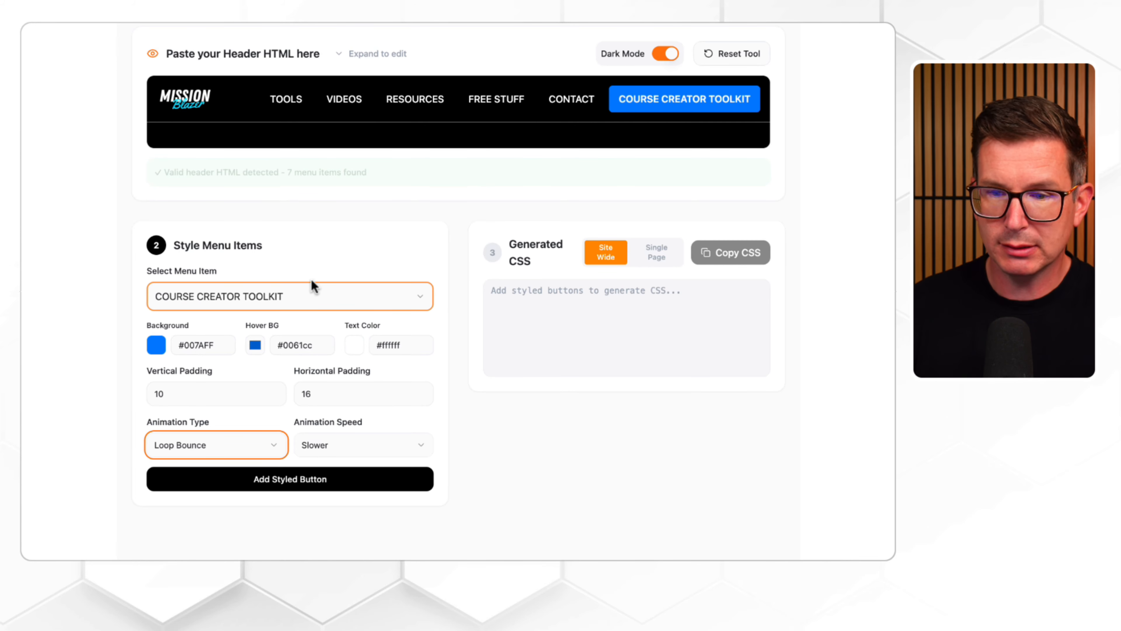
{"action": "left_click", "coordinate": [191, 449]}
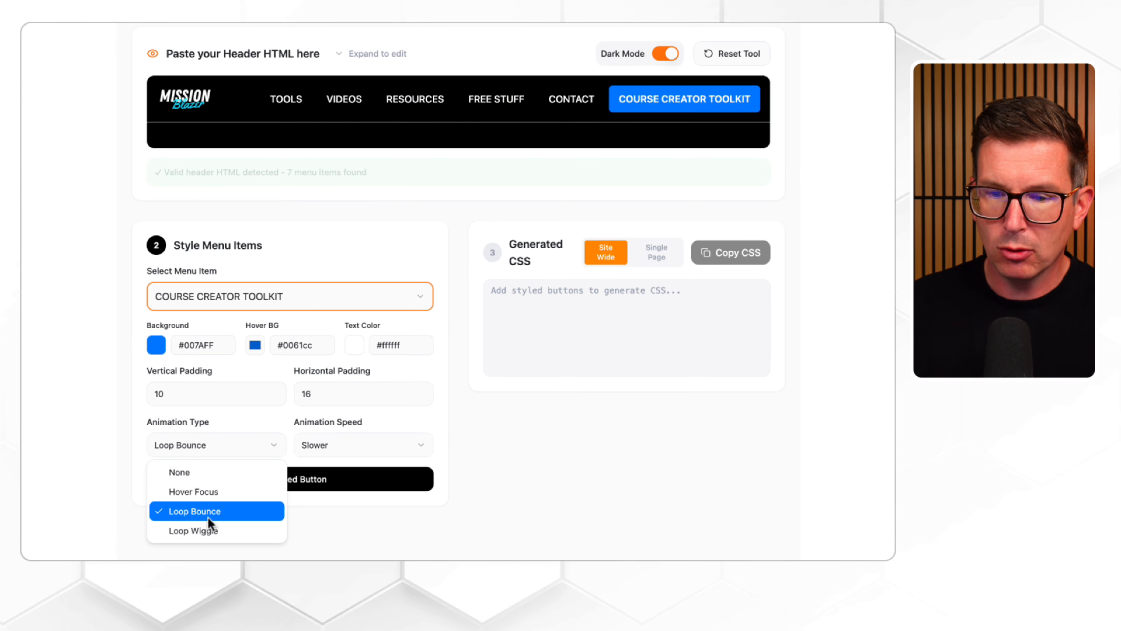
{"action": "left_click", "coordinate": [211, 534]}
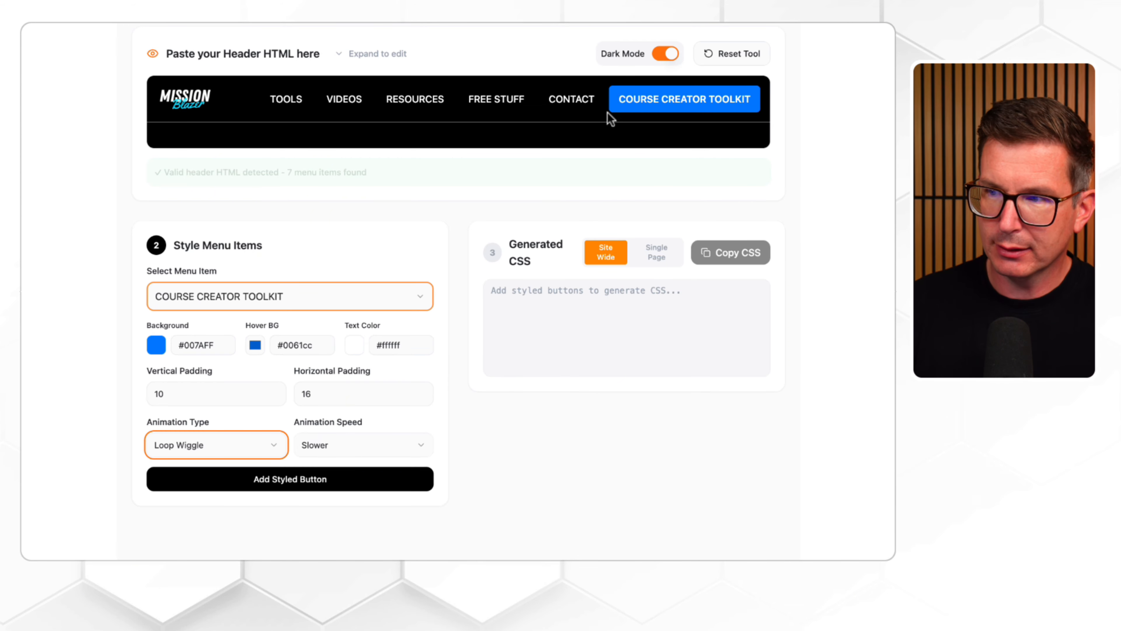
Step: Set the COURSE CREATOR TOOLKIT button's animation type to Loop Bounce and add it as a styled button
{"action": "left_click", "coordinate": [249, 445]}
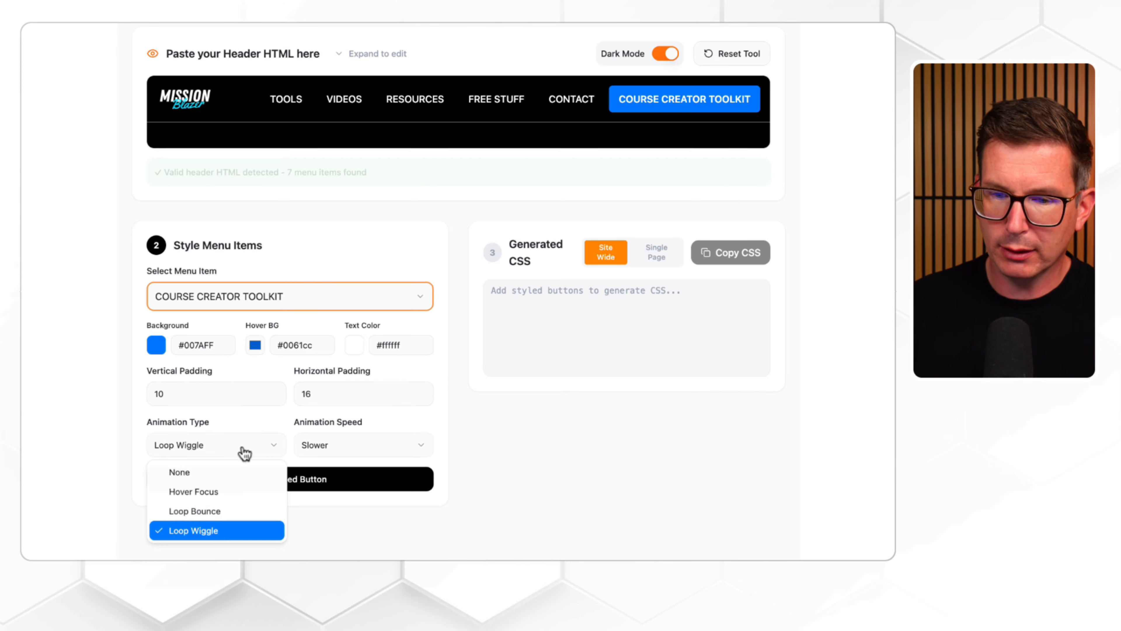
{"action": "left_click", "coordinate": [222, 512]}
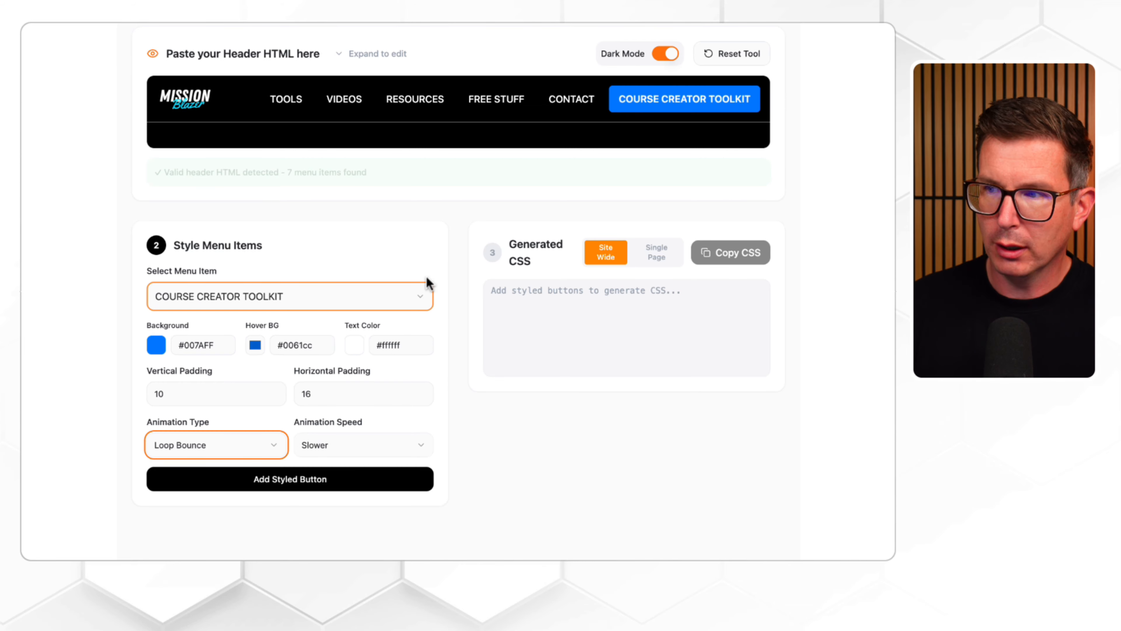
{"action": "left_click", "coordinate": [151, 466]}
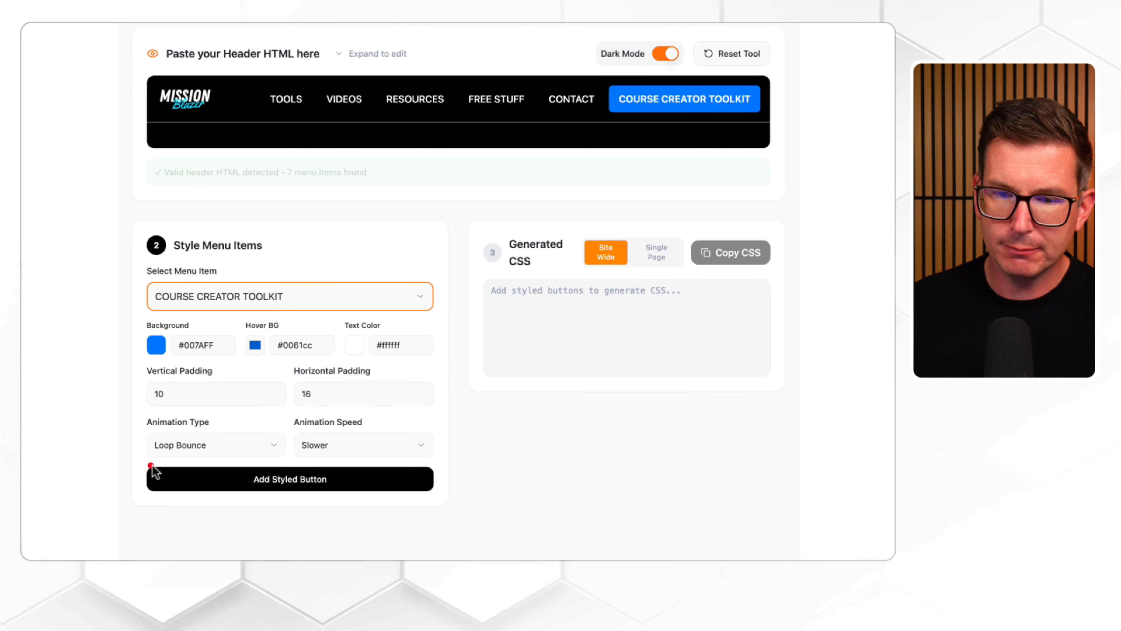
{"action": "left_click", "coordinate": [273, 486]}
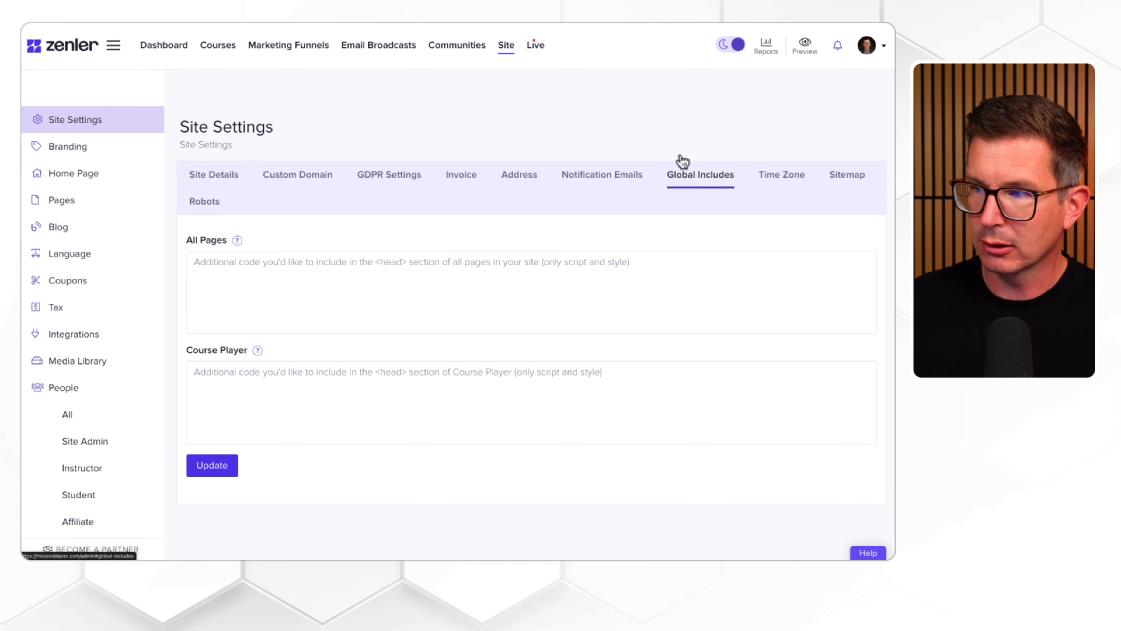
Step: Paste the generated CSS into the All Pages code of Zenler's Global Includes site settings and save the update
{"action": "left_click", "coordinate": [194, 269]}
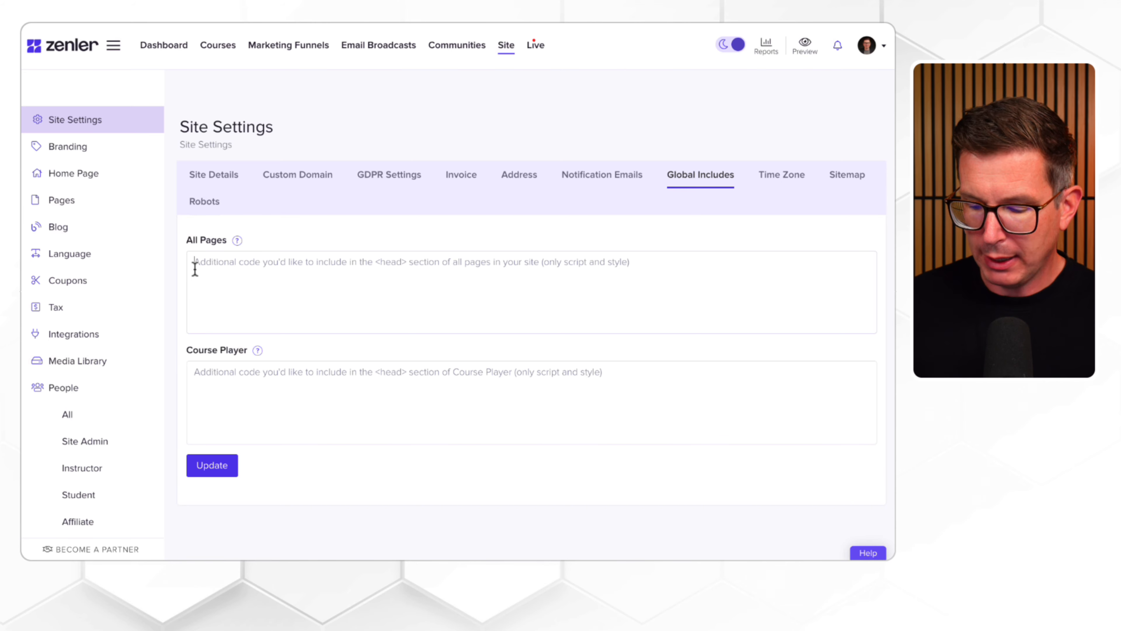
{"action": "key", "text": "ctrl+v"}
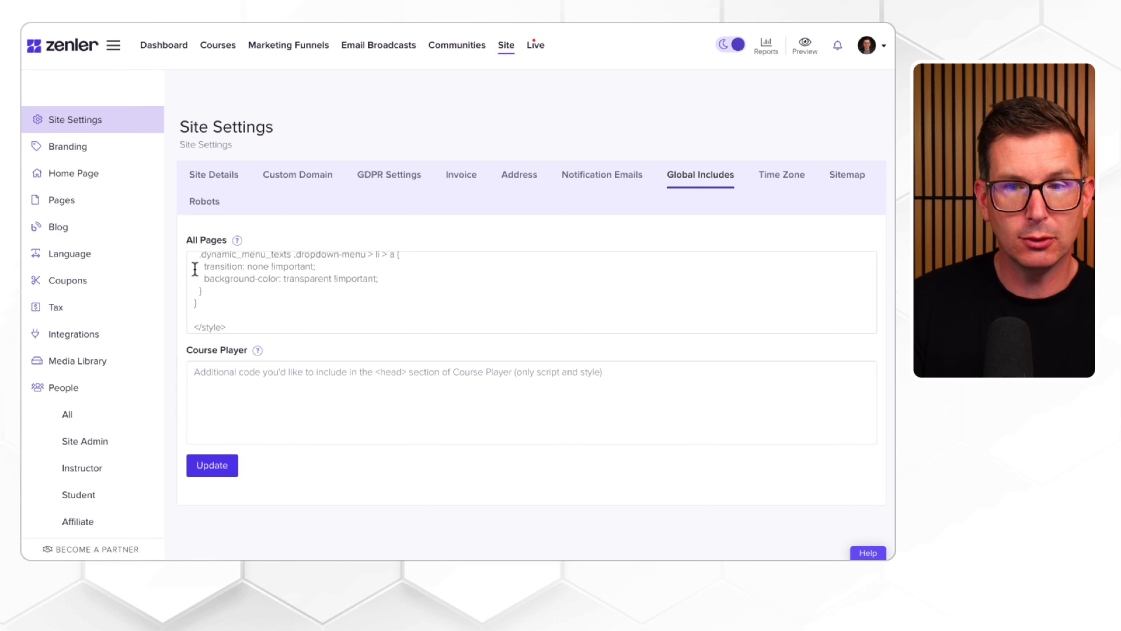
{"action": "left_click", "coordinate": [206, 465]}
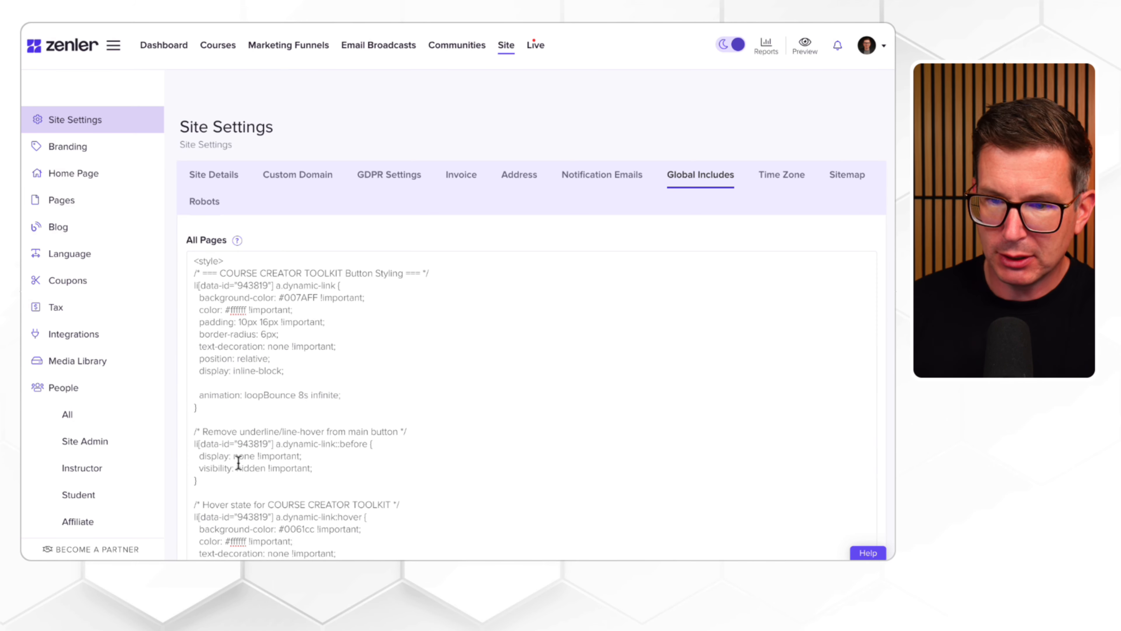
{"action": "scroll", "coordinate": [237, 463], "scroll_direction": "down", "scroll_amount": 15}
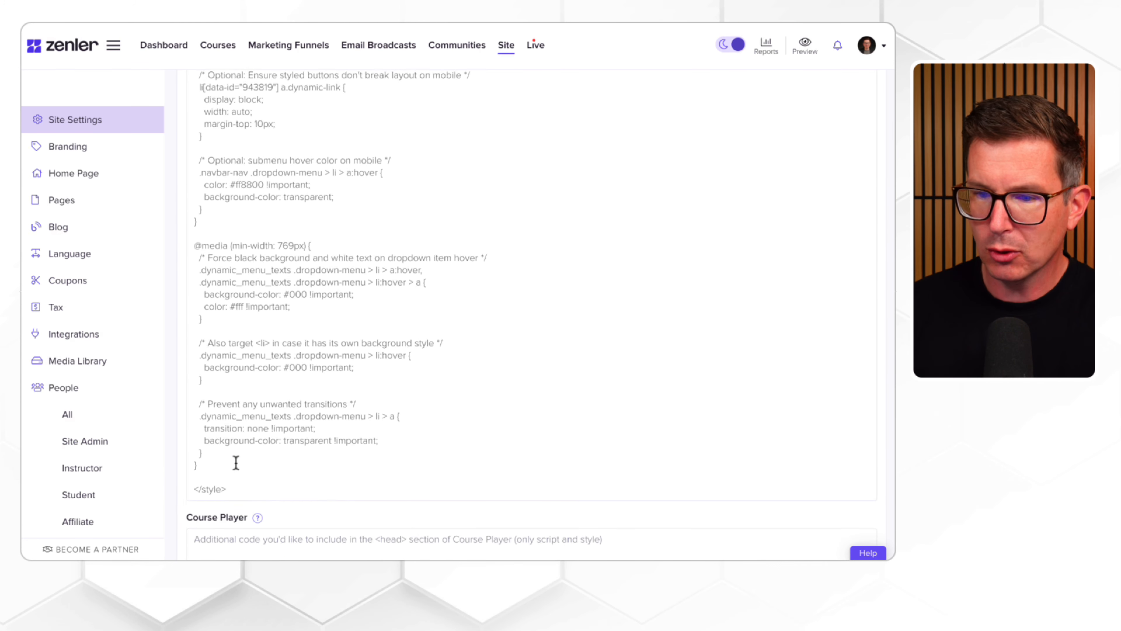
{"action": "left_click", "coordinate": [209, 503]}
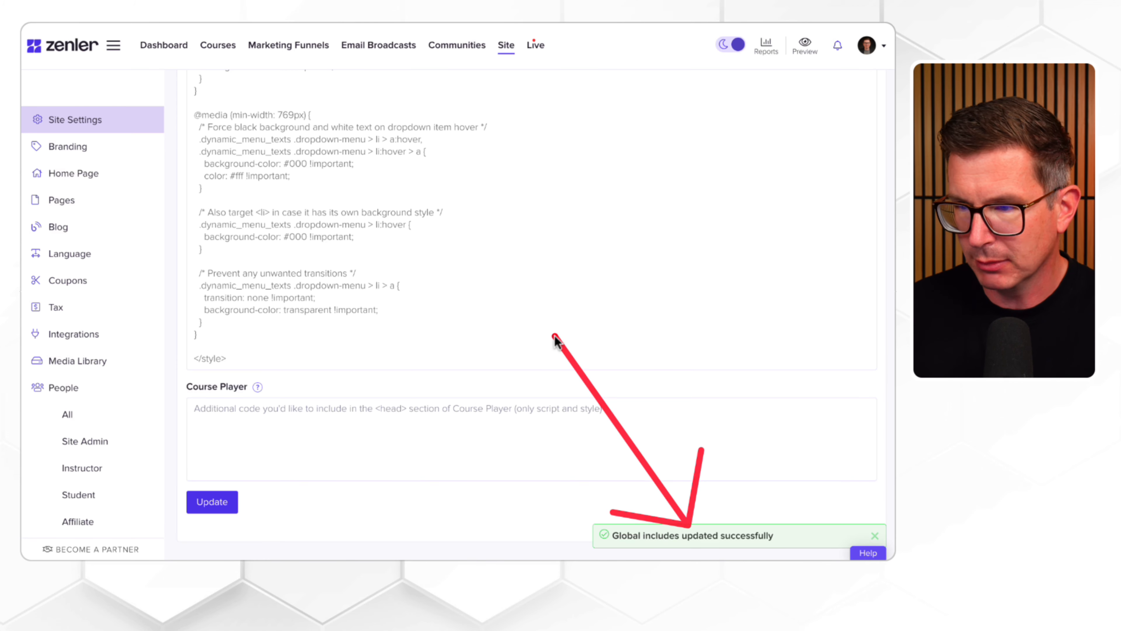
Step: Check the COURSE CREATOR TOOLKIT button in the header of the site's Resources page
{"action": "scroll", "coordinate": [552, 301], "scroll_direction": "up", "scroll_amount": 20}
{"action": "scroll", "coordinate": [547, 315], "scroll_direction": "down", "scroll_amount": 1}
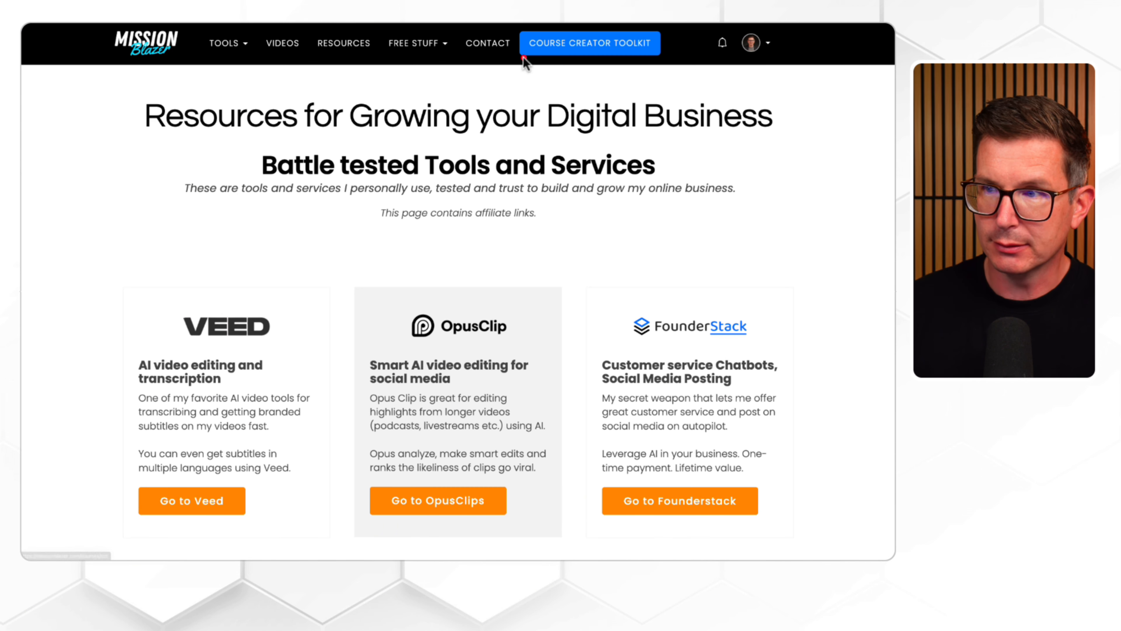
{"action": "left_click_drag", "start_coordinate": [524, 60], "coordinate": [411, 234]}
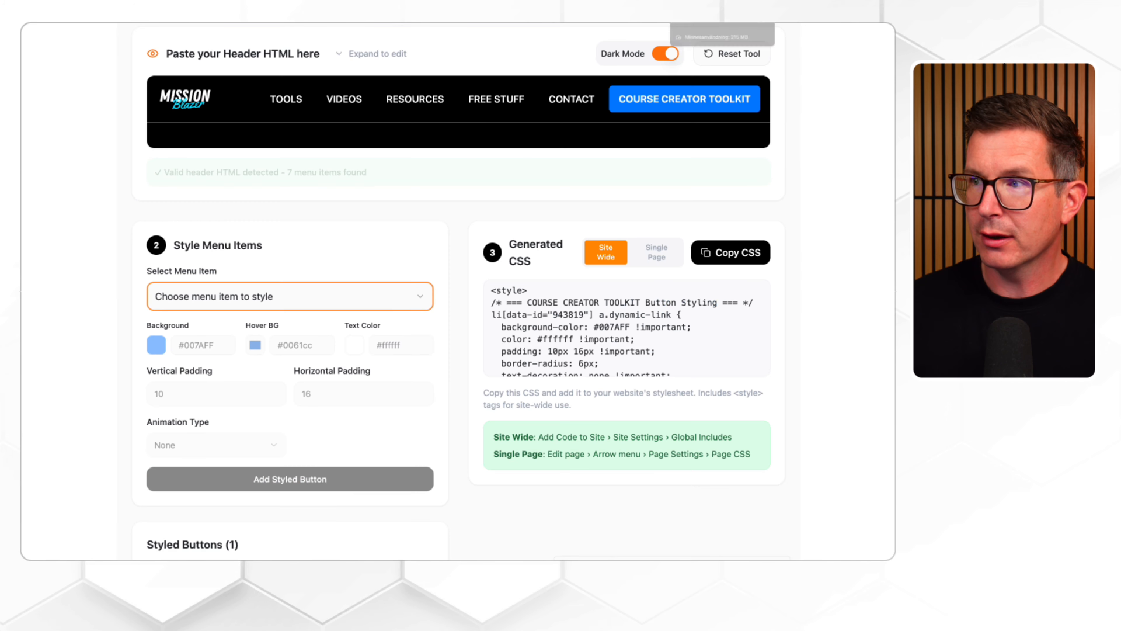
Step: In the Menu Button Tool for Zenler, choose TOOLS as the menu item and add it as another styled button
{"action": "scroll", "coordinate": [490, 129], "scroll_direction": "up", "scroll_amount": 3}
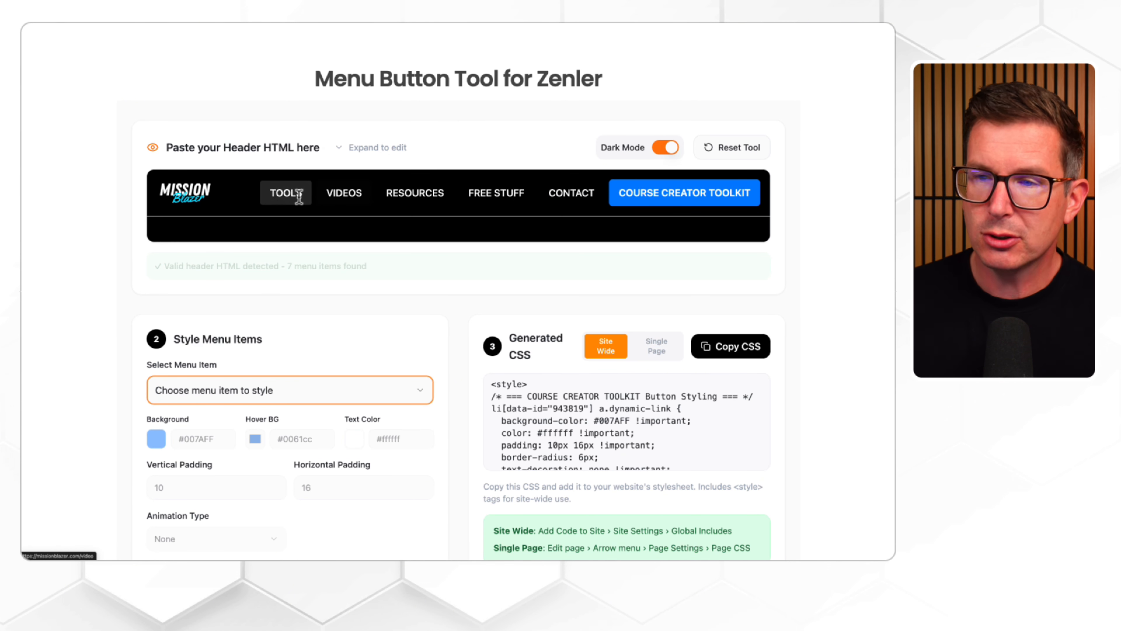
{"action": "scroll", "coordinate": [267, 318], "scroll_direction": "down", "scroll_amount": 1}
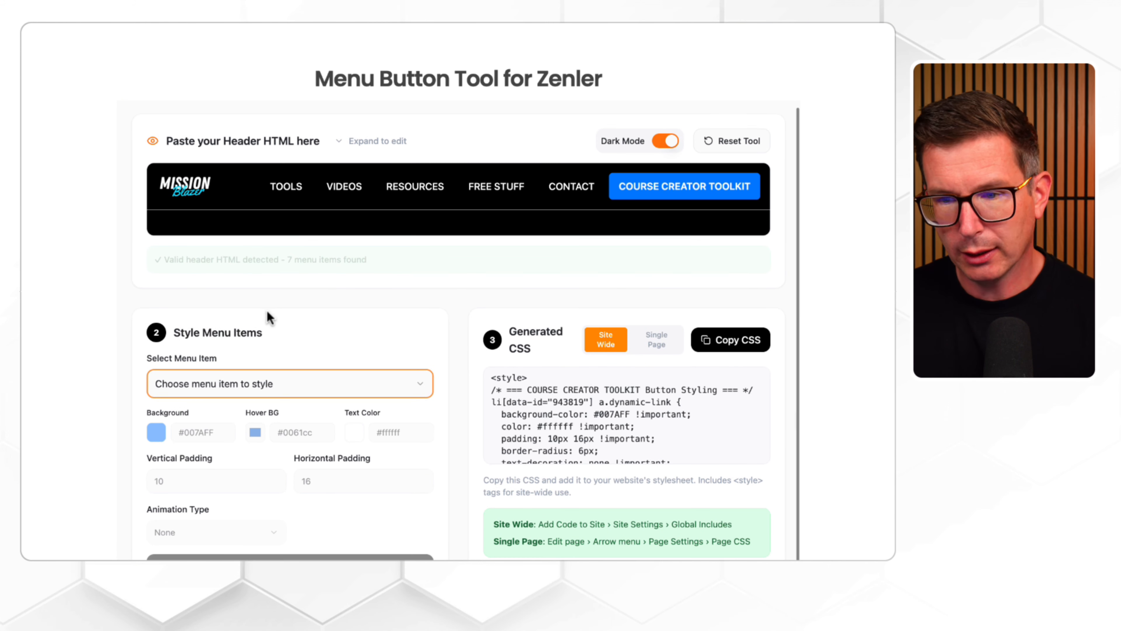
{"action": "left_click", "coordinate": [242, 383]}
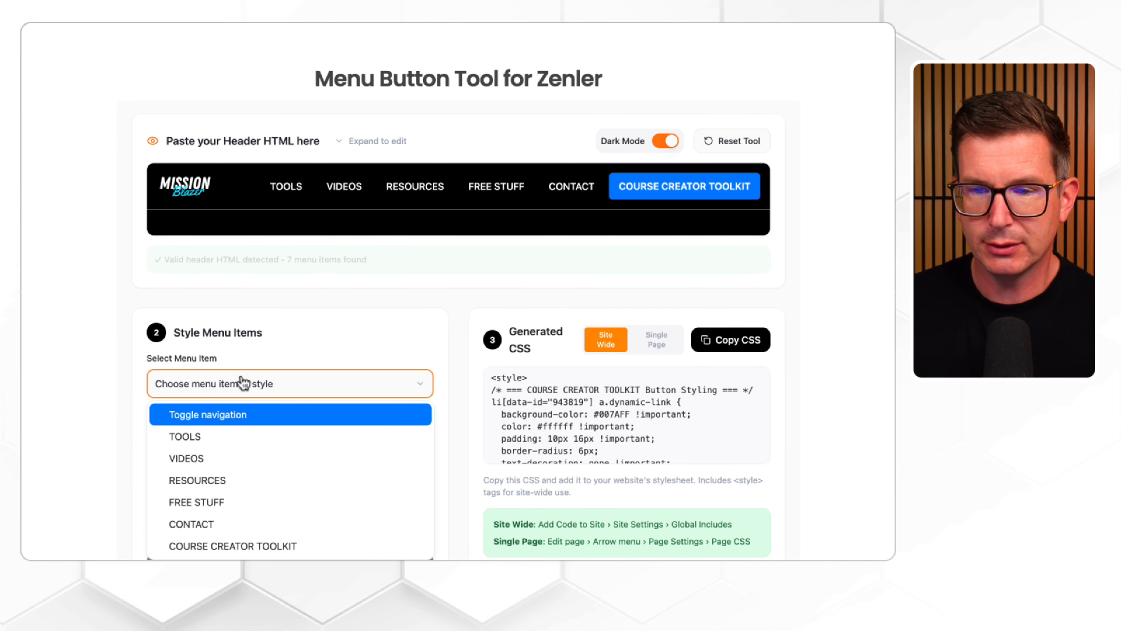
{"action": "left_click", "coordinate": [226, 435]}
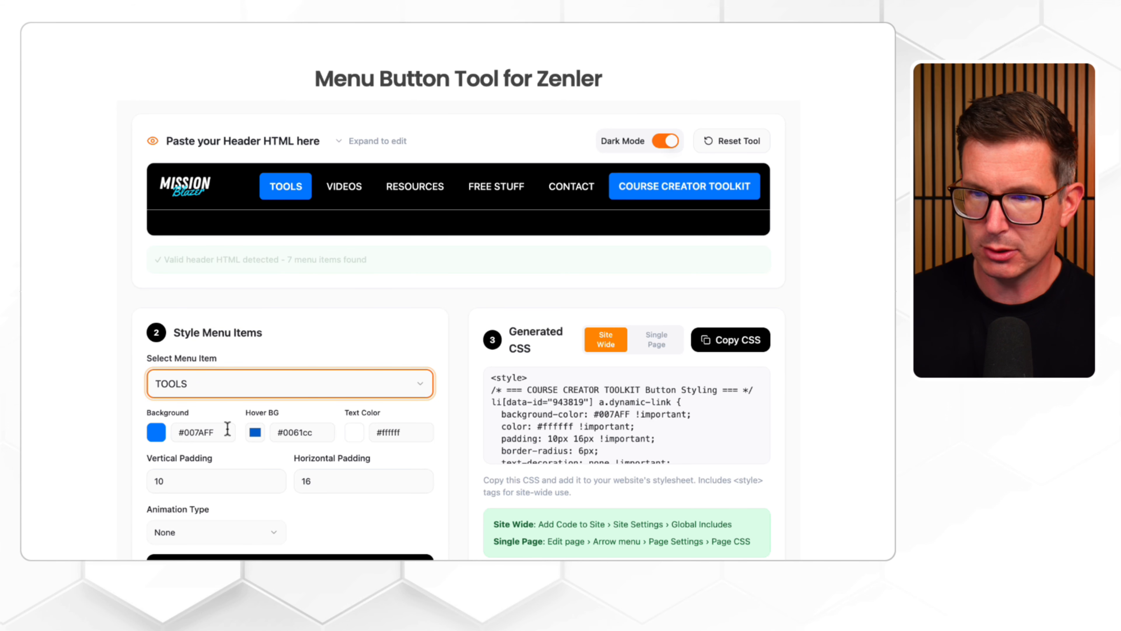
{"action": "scroll", "coordinate": [227, 431], "scroll_direction": "down", "scroll_amount": 4}
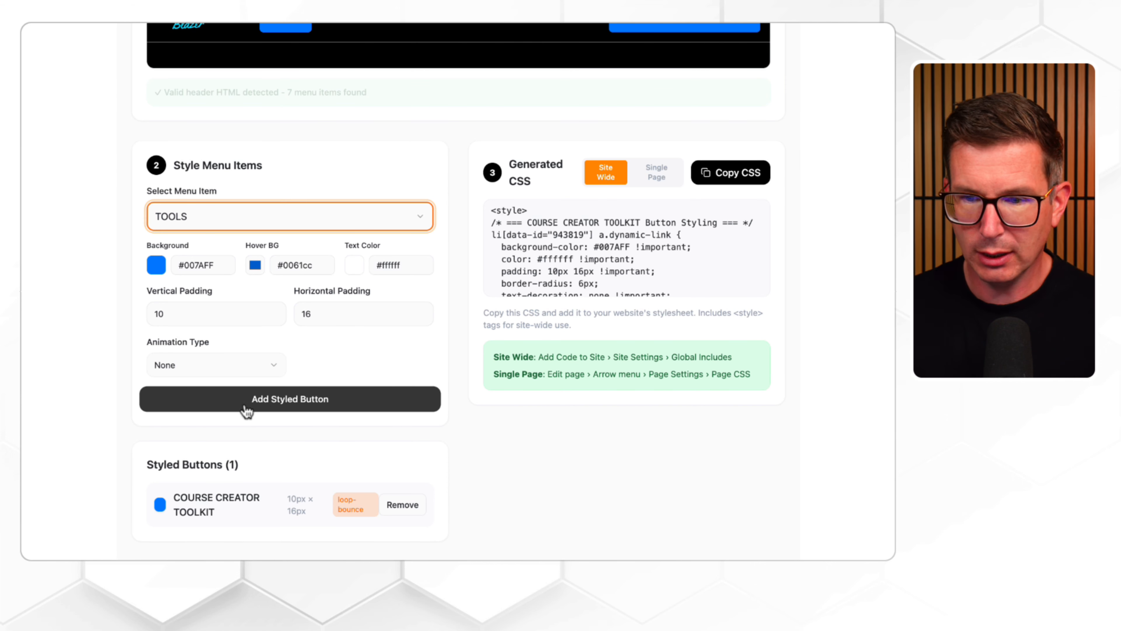
{"action": "left_click", "coordinate": [284, 405]}
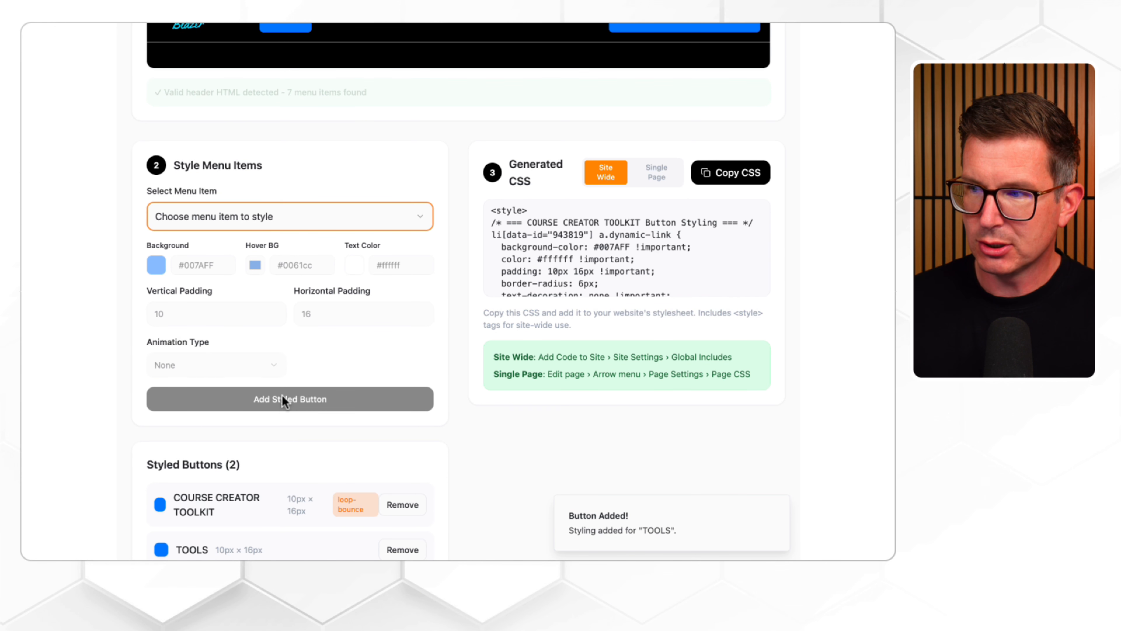
Step: Copy the generated Site Wide CSS covering the COURSE CREATOR TOOLKIT and TOOLS buttons
{"action": "scroll", "coordinate": [388, 332], "scroll_direction": "down", "scroll_amount": 2}
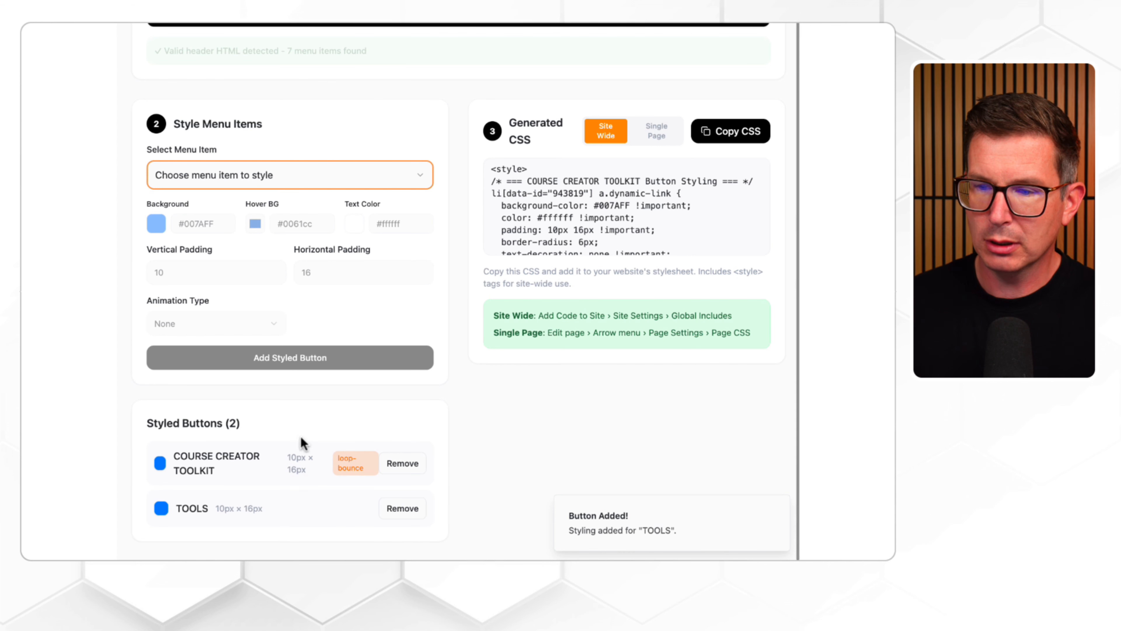
{"action": "left_click_drag", "start_coordinate": [167, 462], "coordinate": [67, 397]}
{"action": "left_click_drag", "start_coordinate": [163, 508], "coordinate": [140, 490]}
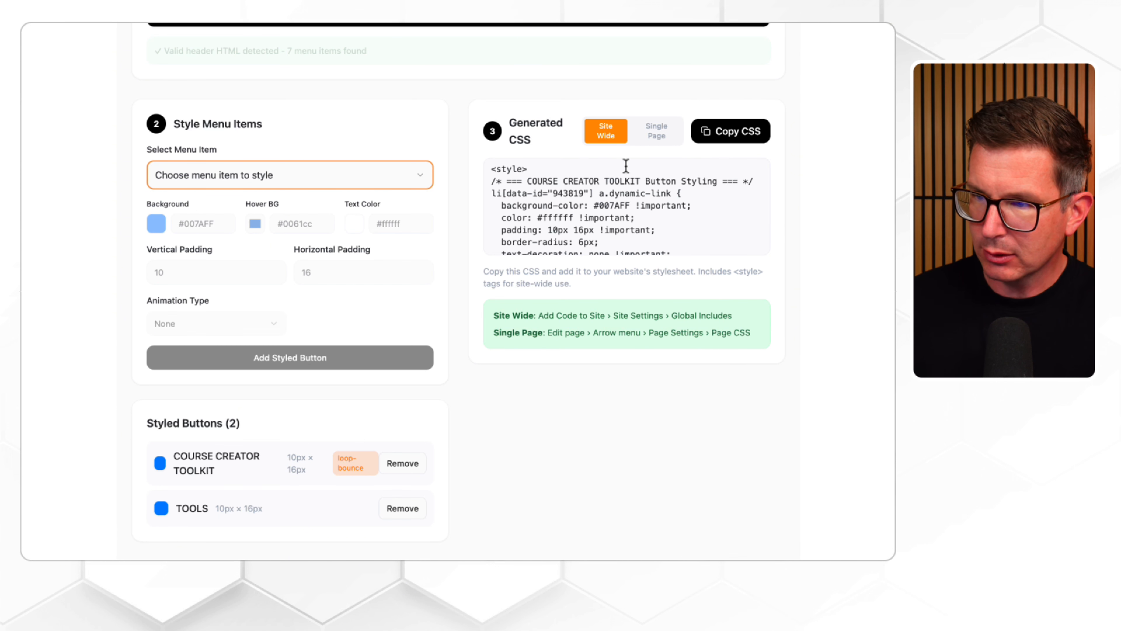
{"action": "left_click", "coordinate": [746, 136]}
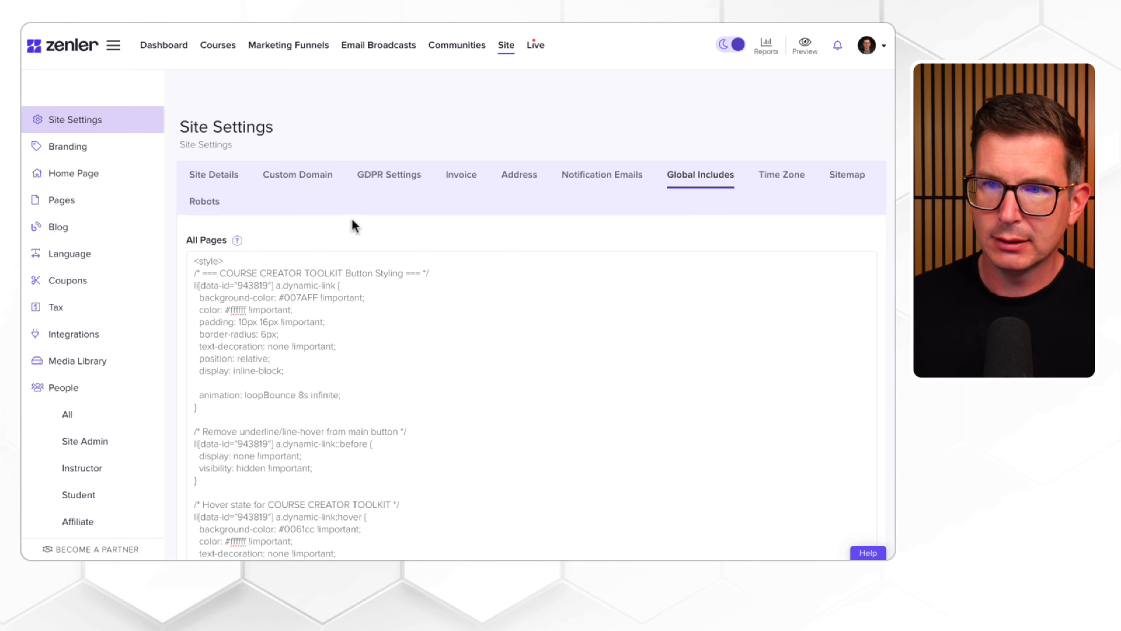
Step: Replace all the All Pages code in Zenler's Global Includes with the newly copied CSS and save the update
{"action": "left_click_drag", "start_coordinate": [194, 262], "coordinate": [386, 463]}
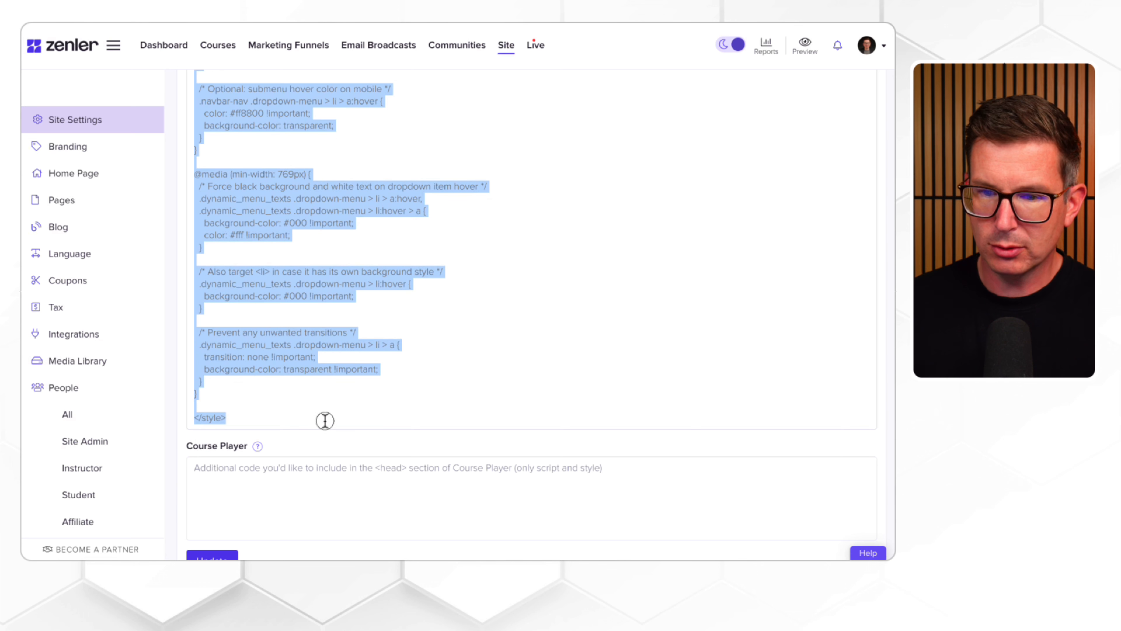
{"action": "key", "text": "BackSpace"}
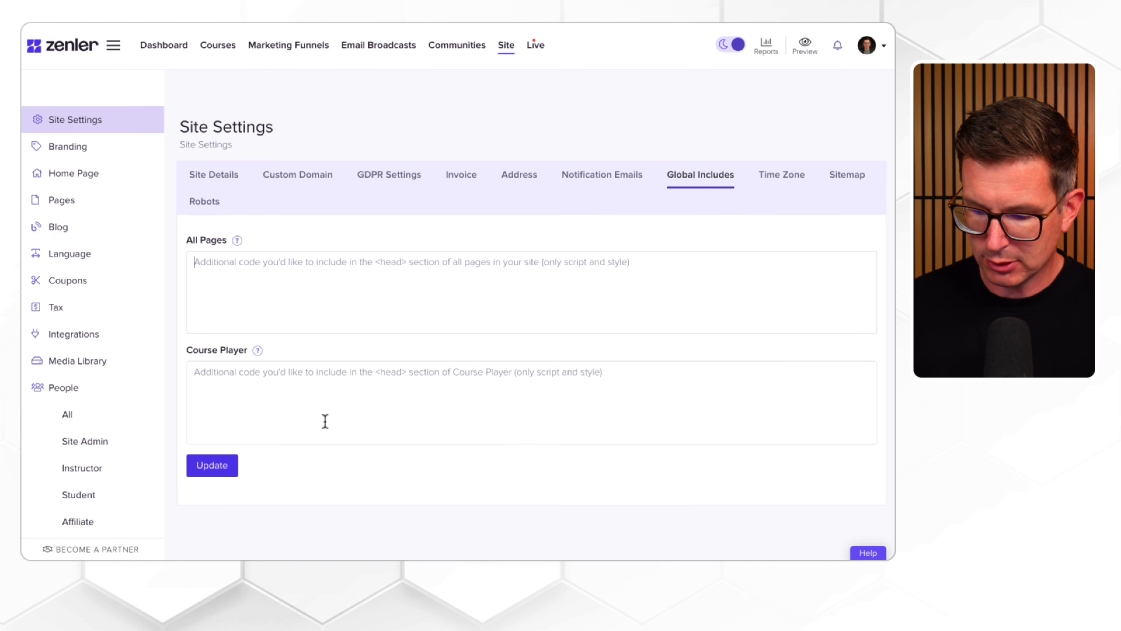
{"action": "key", "text": "ctrl+v"}
{"action": "left_click", "coordinate": [219, 472]}
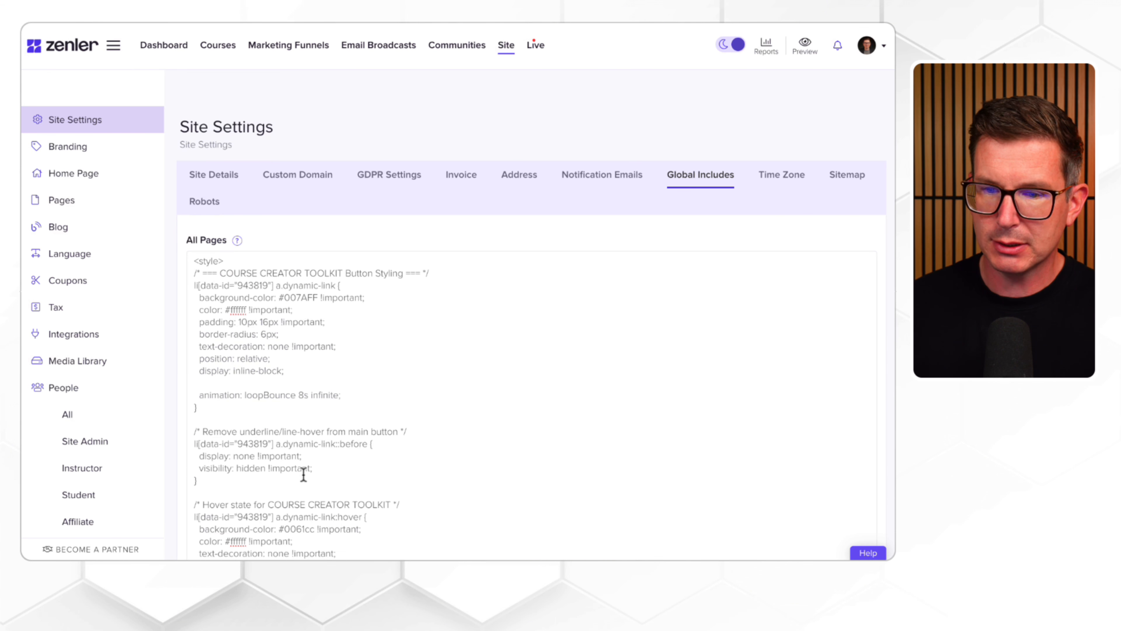
{"action": "scroll", "coordinate": [304, 475], "scroll_direction": "down", "scroll_amount": 20}
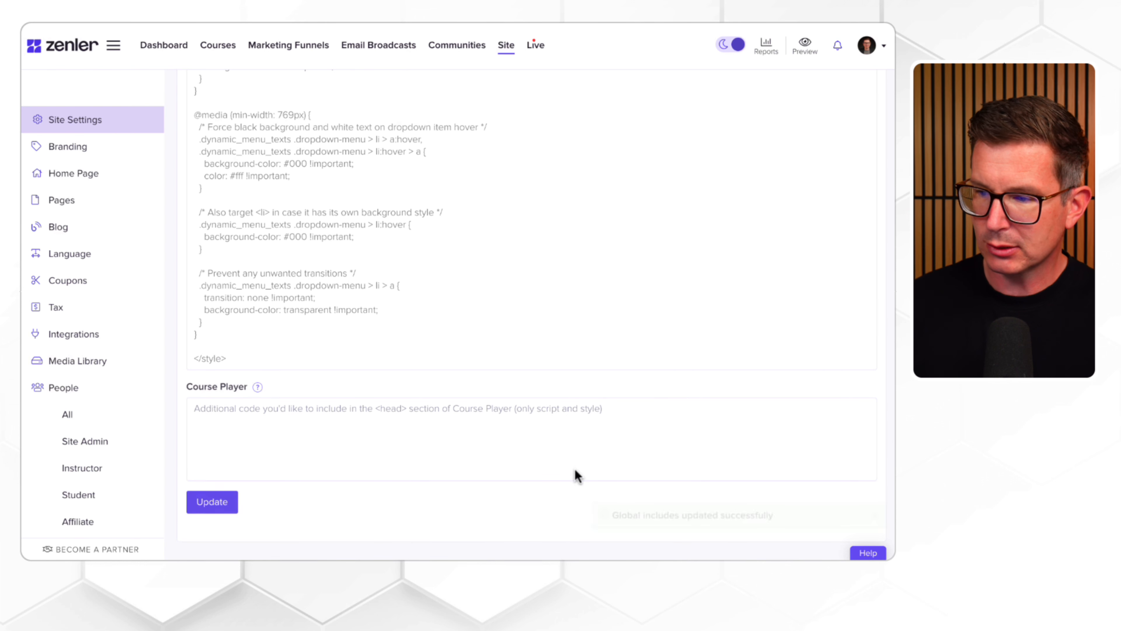